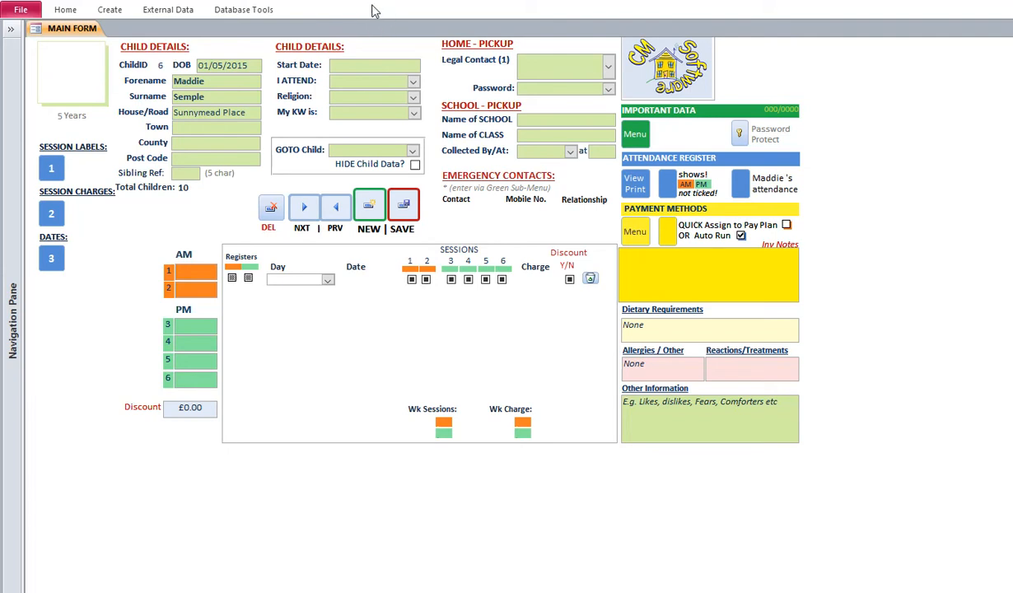
- View the child's extra details sub-menu, then close it to return to the form
click(635, 135)
drag(445, 62, 604, 65)
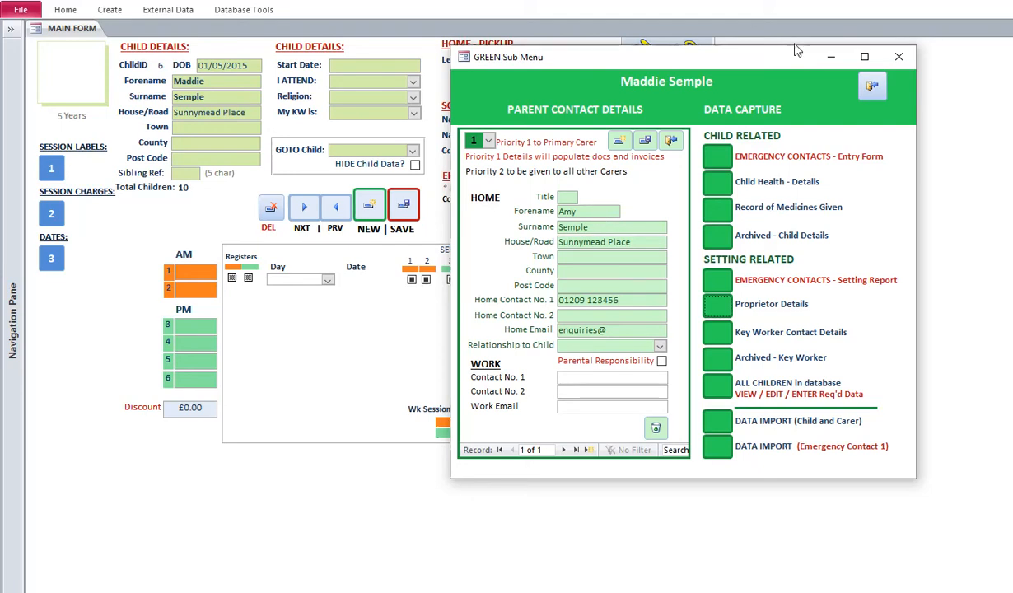
click(898, 57)
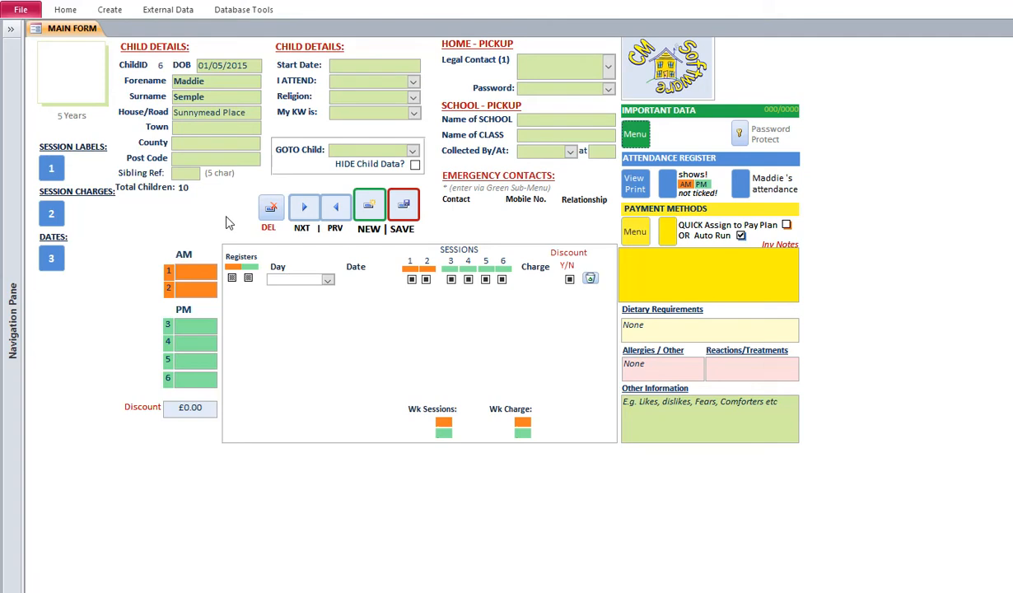
- Enter the six session time labels, from 07.00 - 8.45 through 15.30 - 17.30
click(52, 169)
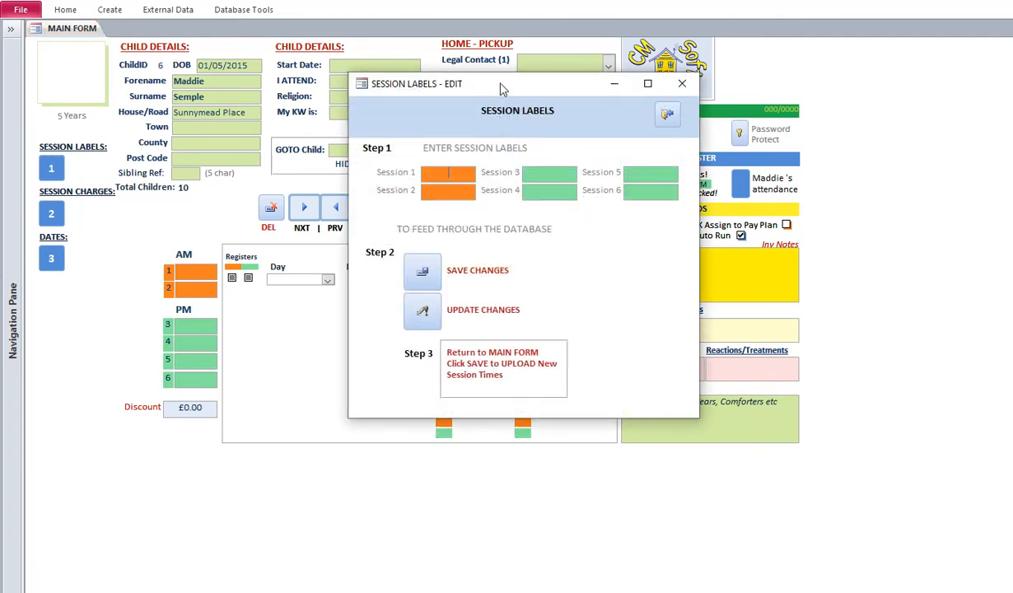
drag(478, 81, 504, 57)
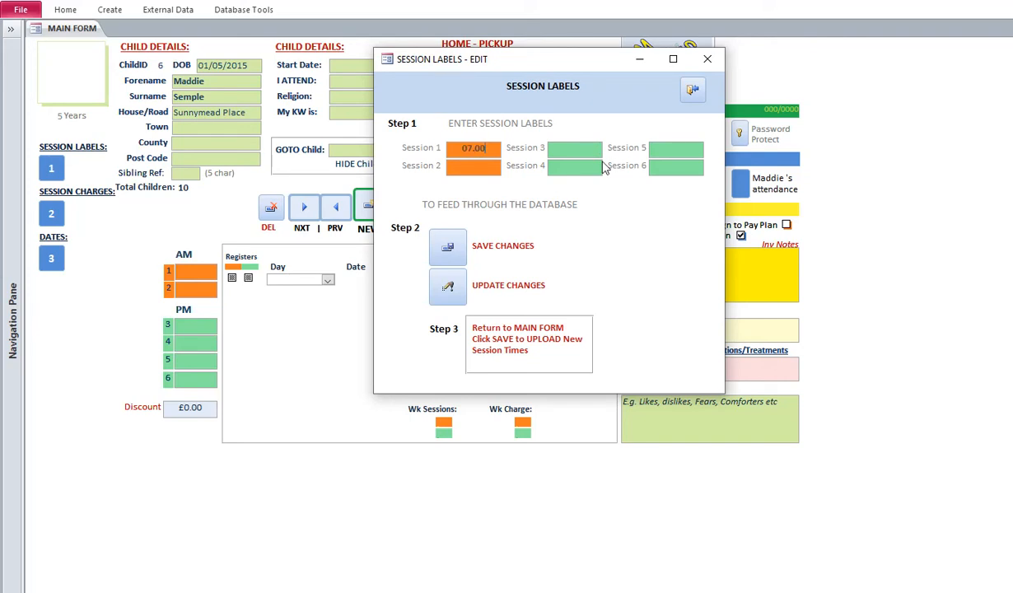
text(8)
text(.45)
text(07.30 -)
text( 8.45)
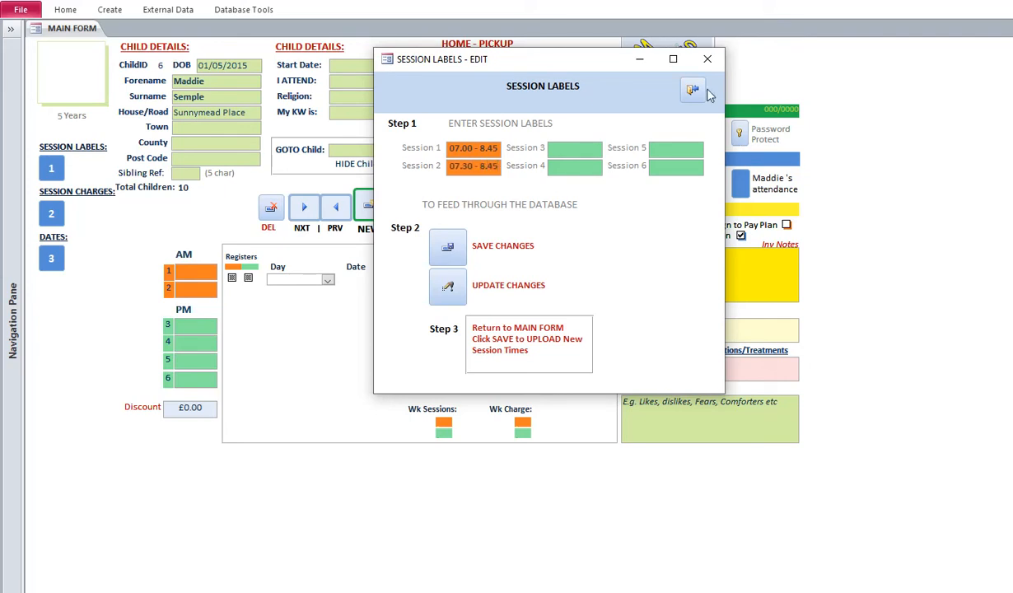
click(571, 148)
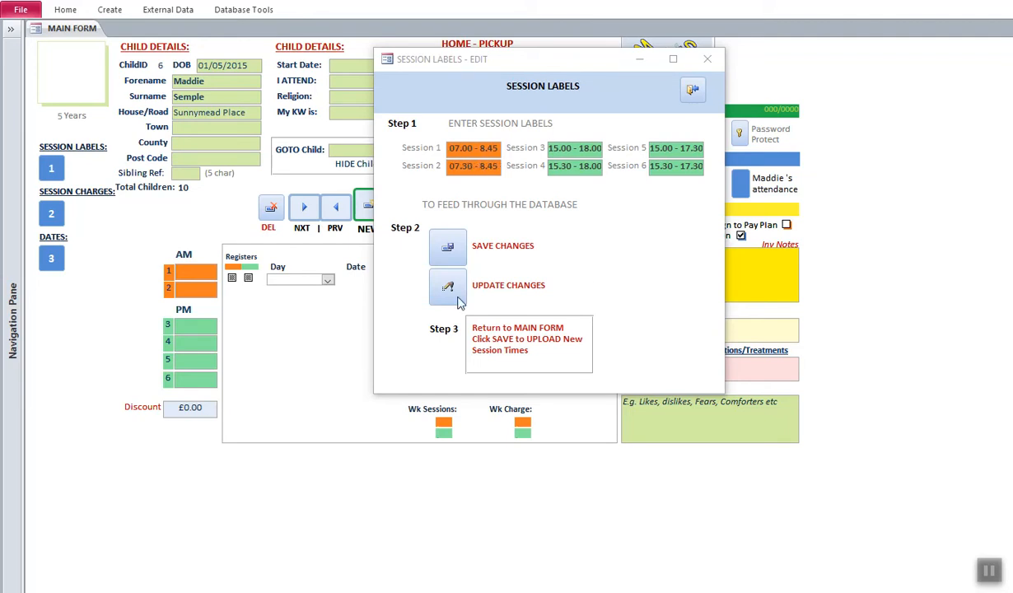
- Save the session labels, apply them to all children, and save the main form
click(446, 247)
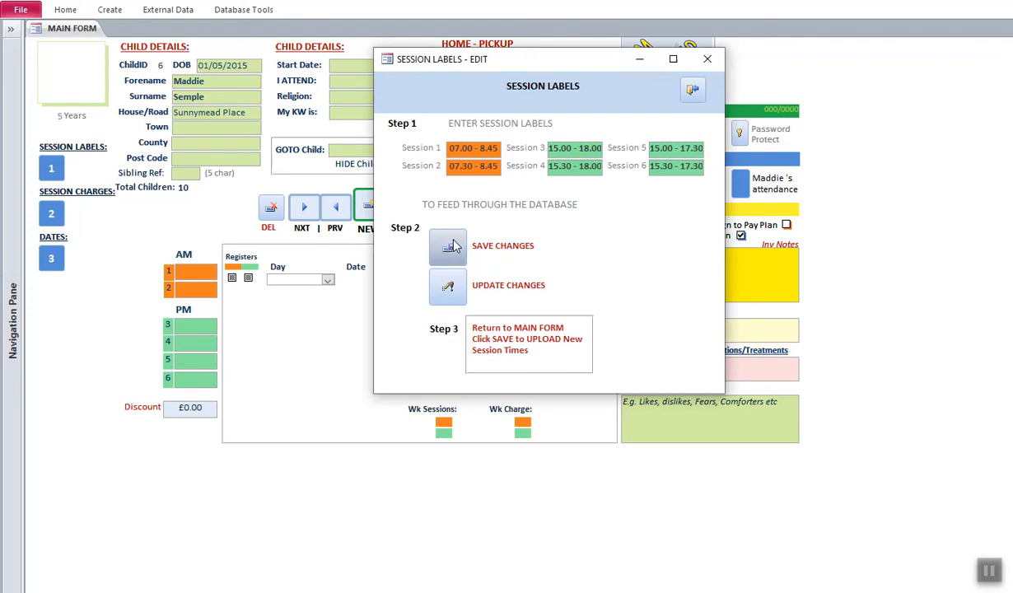
click(450, 288)
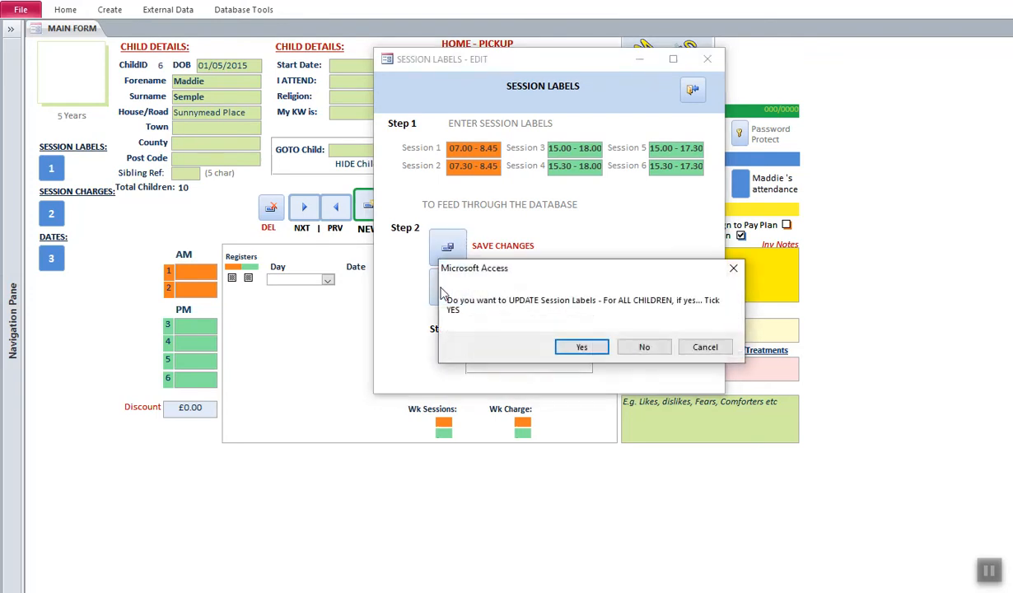
click(582, 346)
click(403, 209)
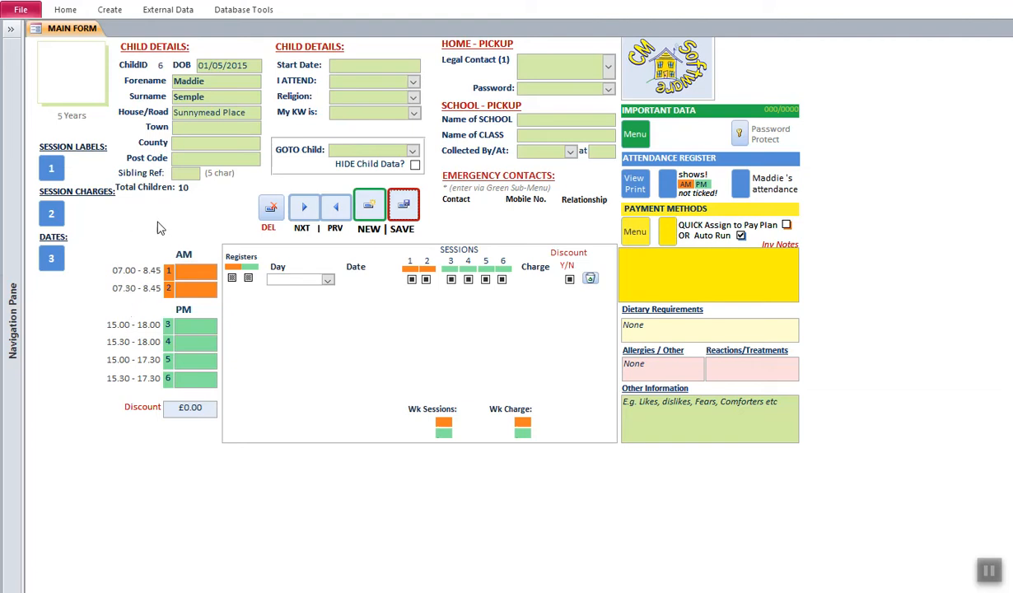
- Enter charges £7.50, £6.00, £9.00, £7.50, £4.50, £3.00 and update them for all children
click(51, 213)
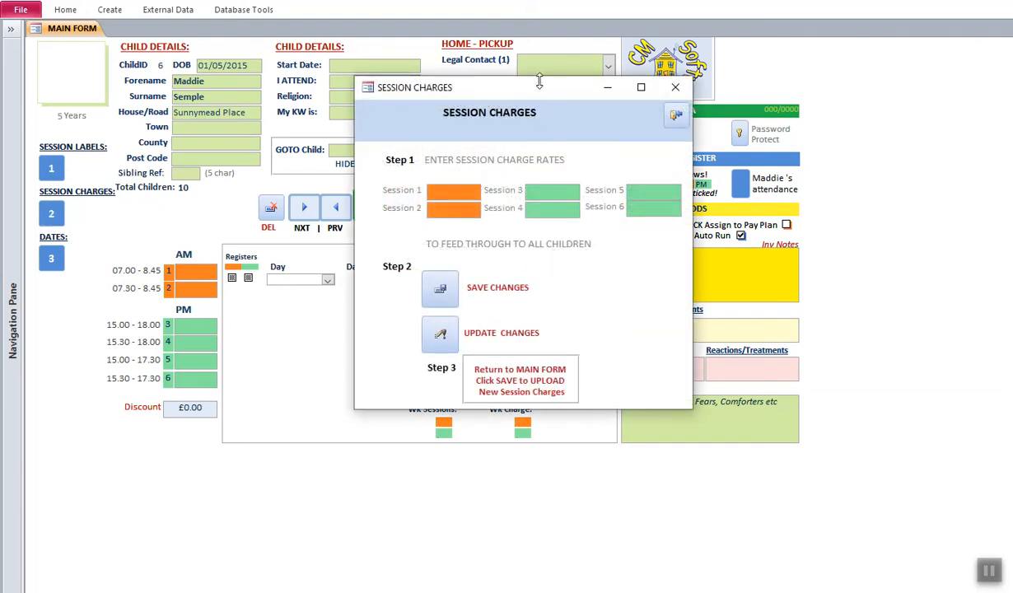
drag(536, 93, 582, 125)
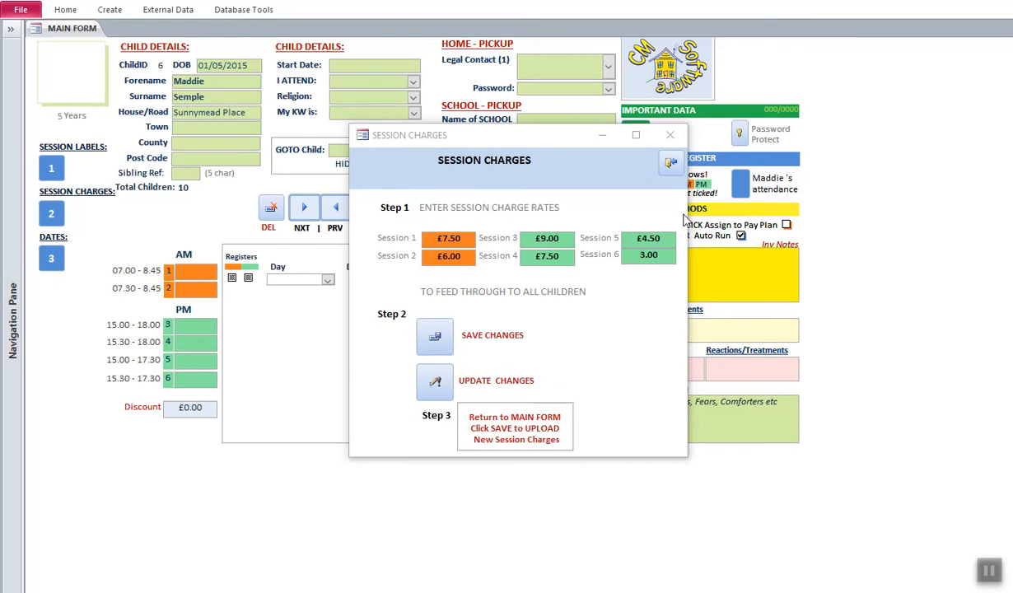
drag(519, 139, 428, 191)
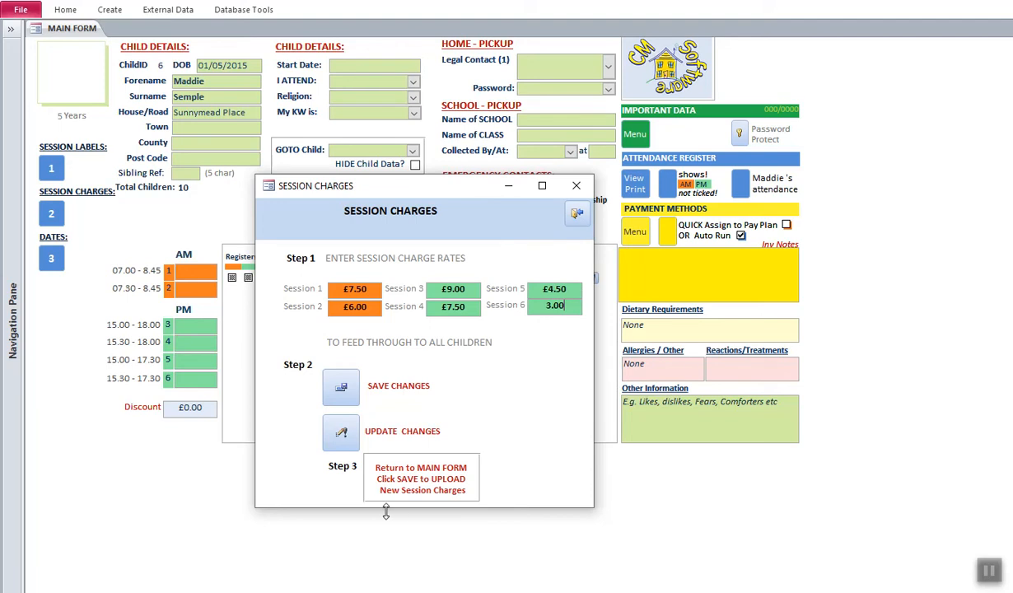
click(339, 395)
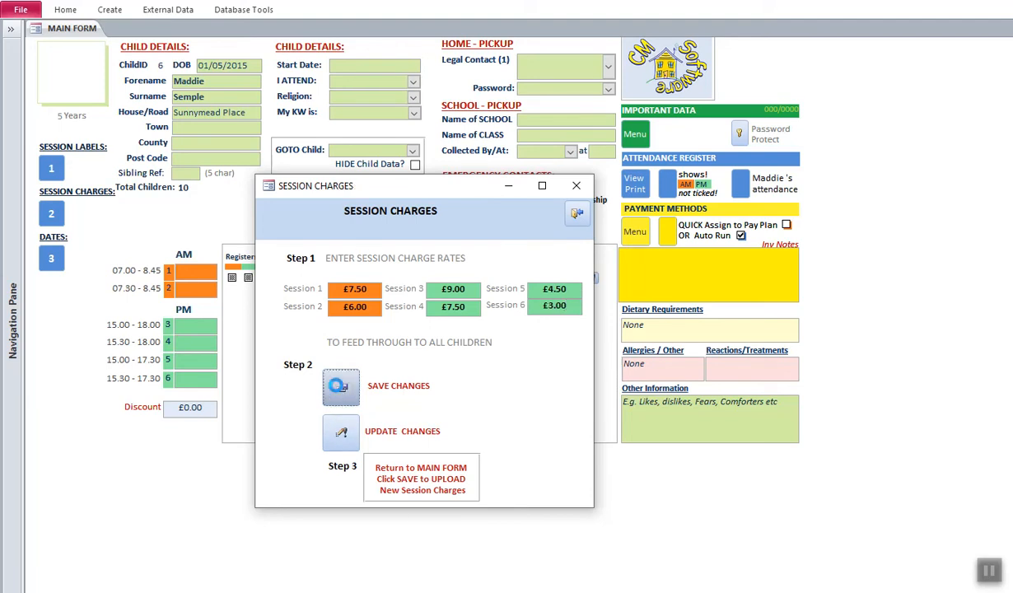
click(341, 436)
click(578, 346)
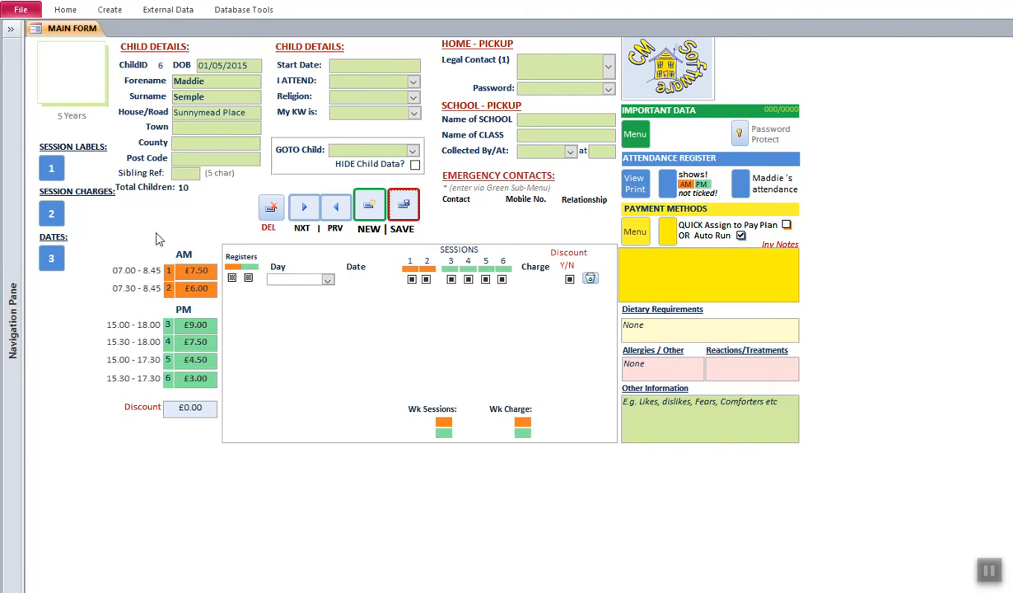
- Step through the child records back to ChildID 6
click(338, 209)
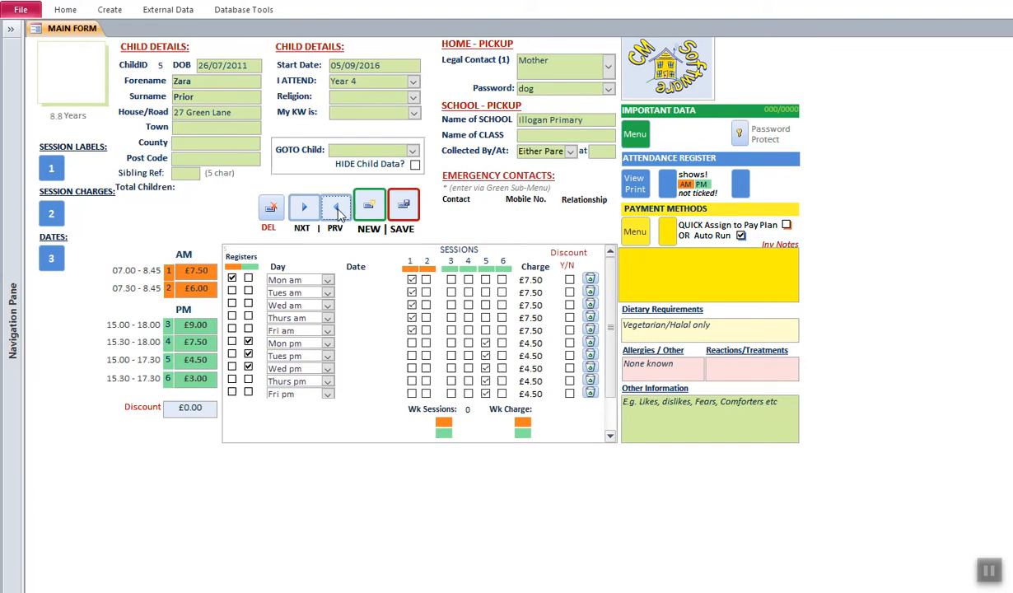
click(338, 213)
click(338, 210)
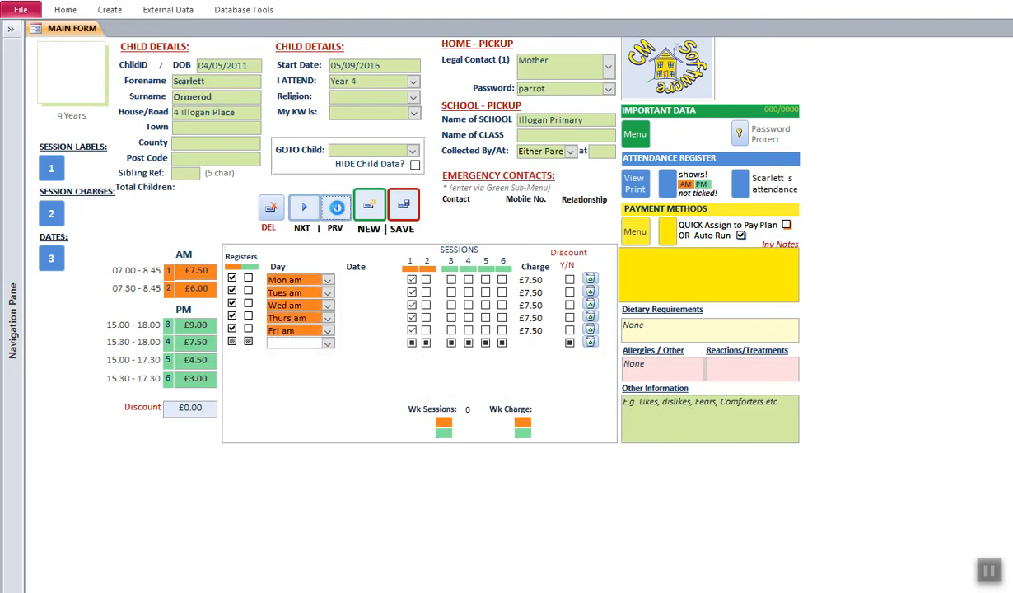
click(304, 208)
click(305, 209)
click(306, 210)
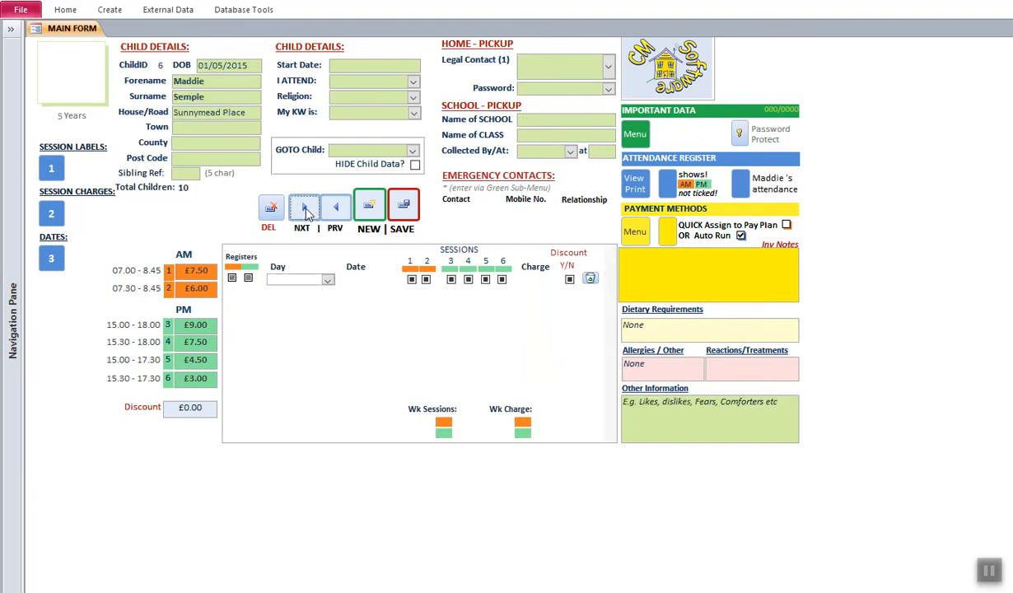
- Book Mon am session 2 and Mon pm session 3, then save the bookings
click(328, 280)
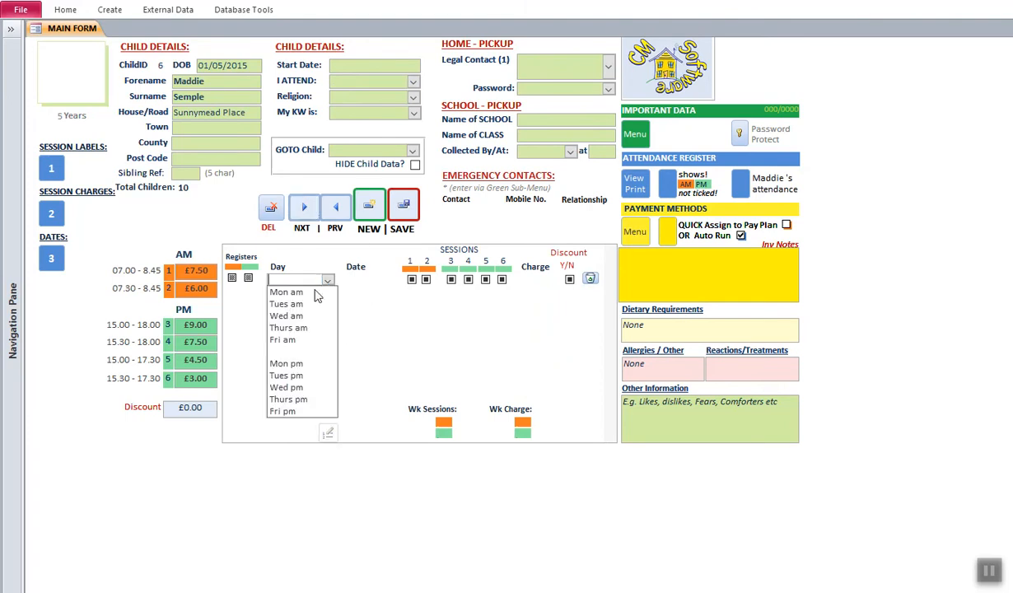
click(288, 290)
click(427, 280)
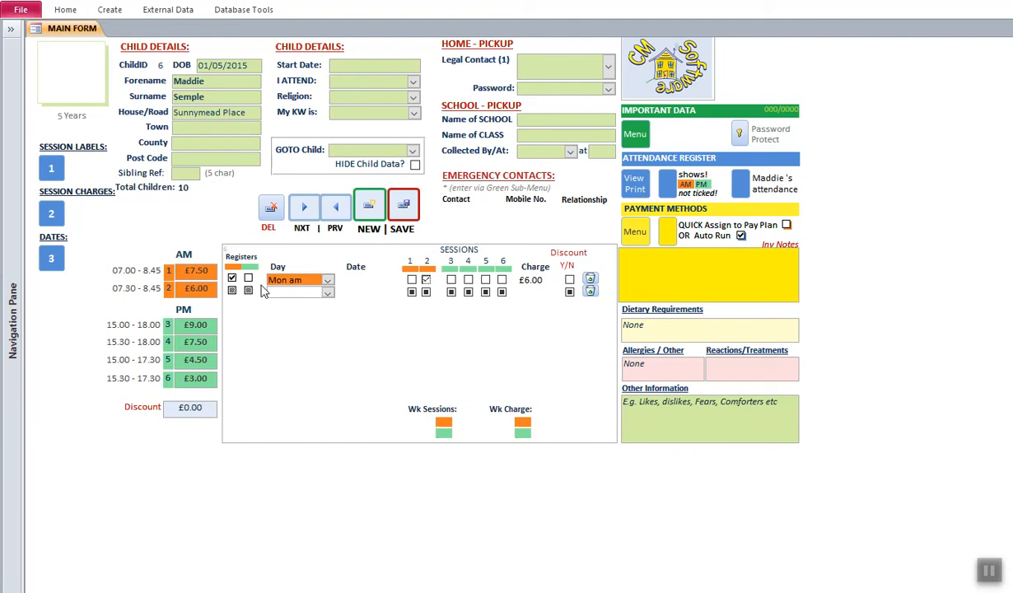
click(328, 292)
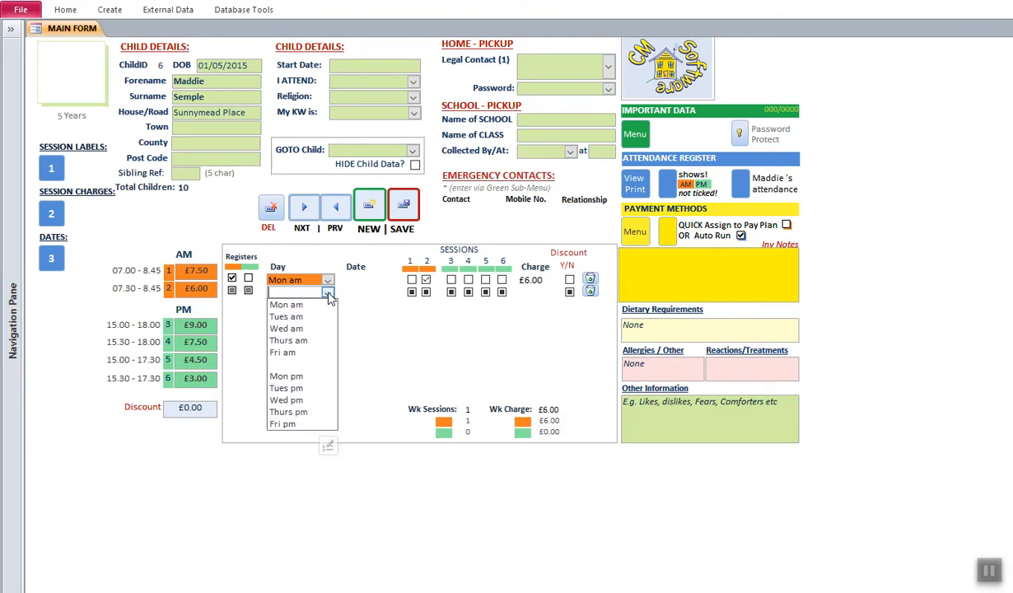
click(286, 376)
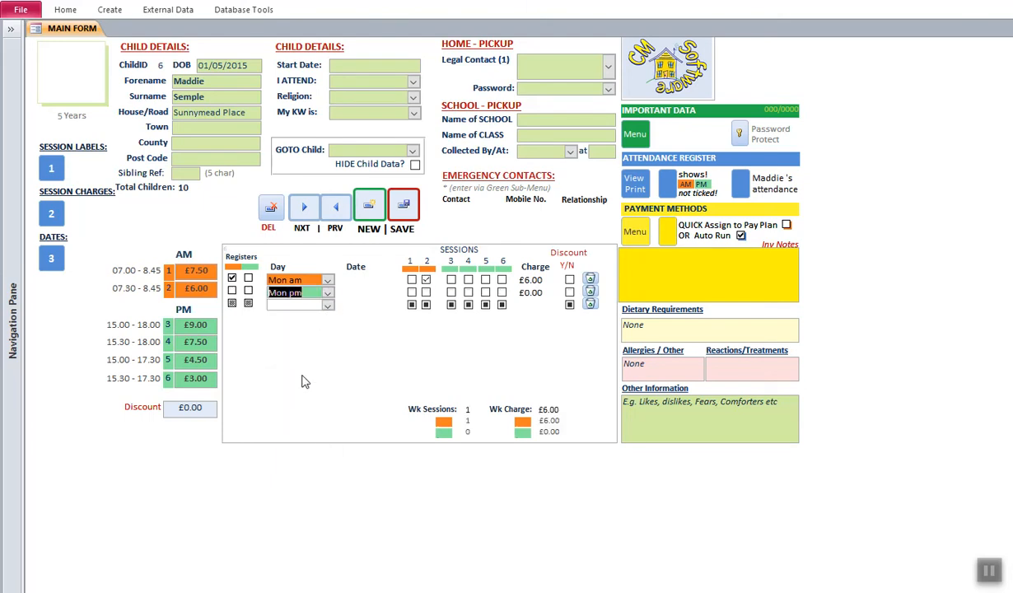
click(451, 292)
click(403, 206)
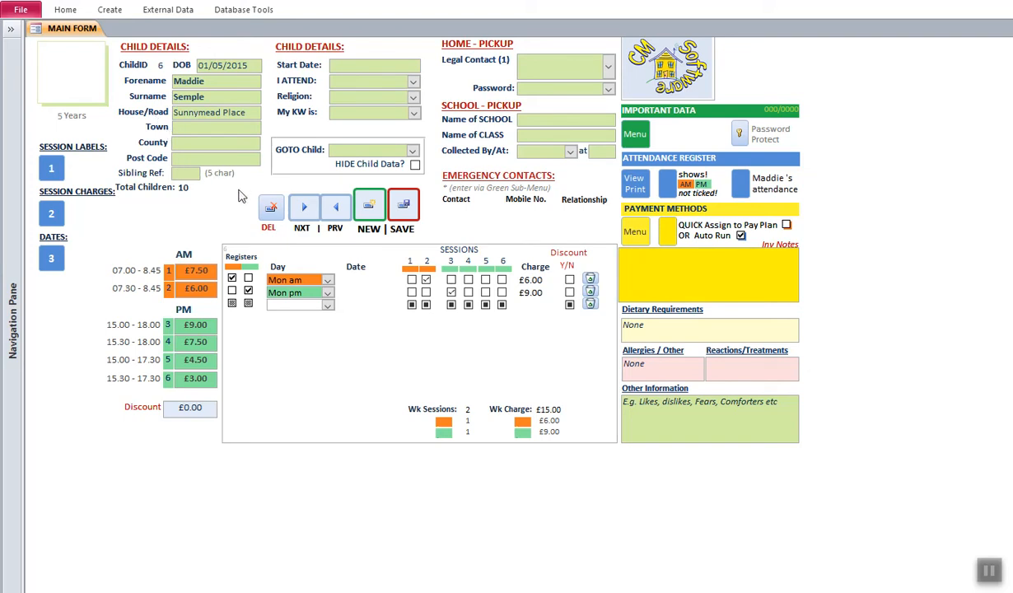
- Create a new child record with forename, surname and House/Road address, then save it
click(370, 208)
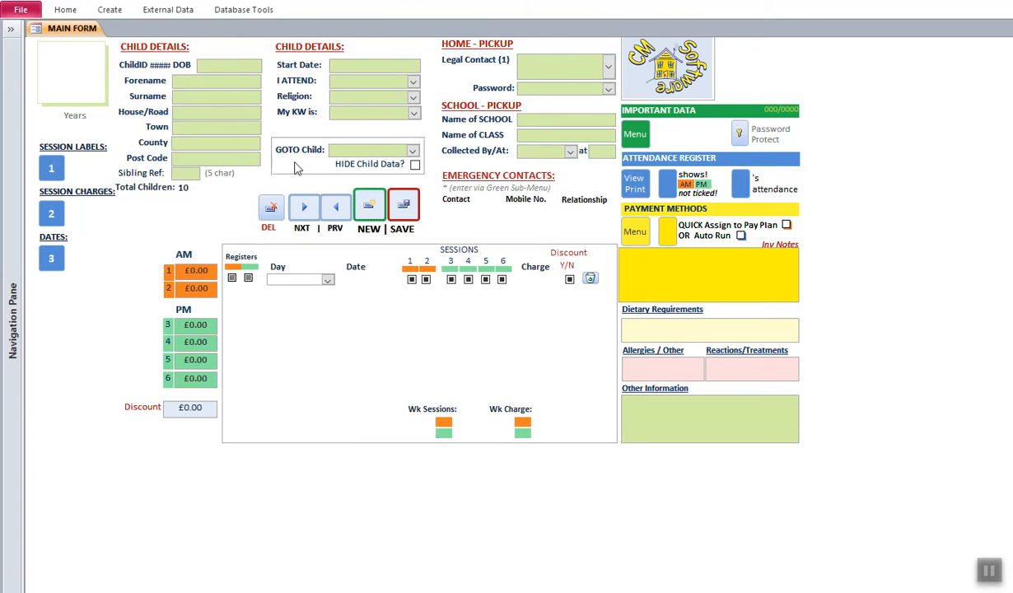
text(Andy)
key(Tab)
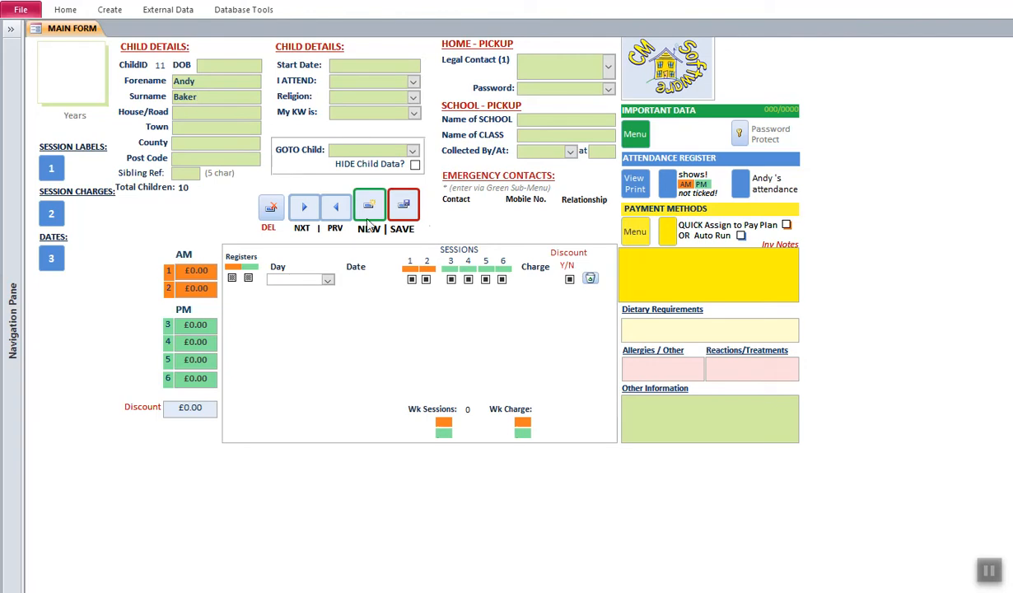
click(247, 113)
click(405, 209)
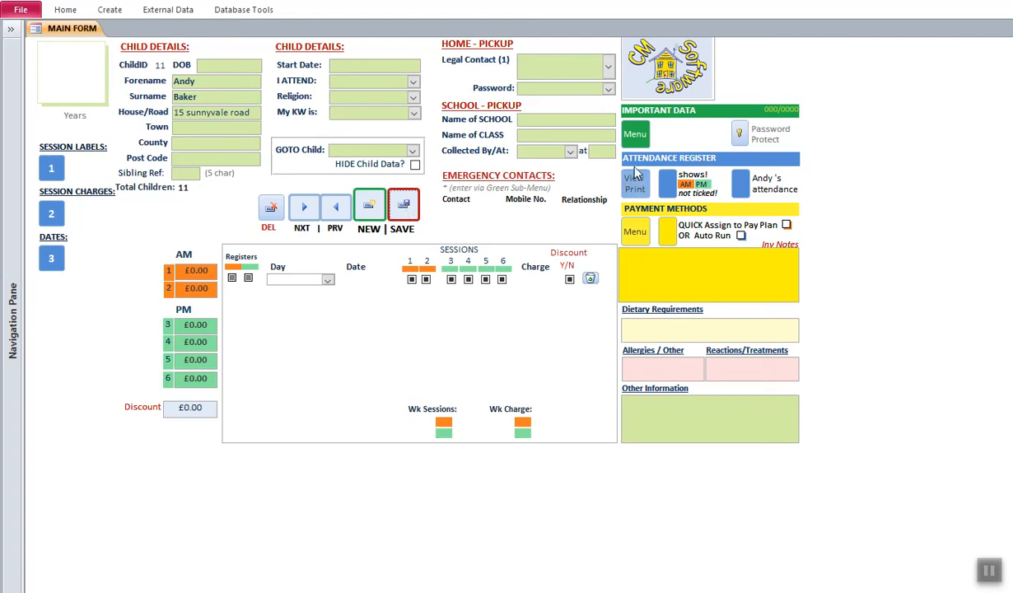
- Enter the primary carer's forename and surname in the Priority 1 contact details
click(638, 136)
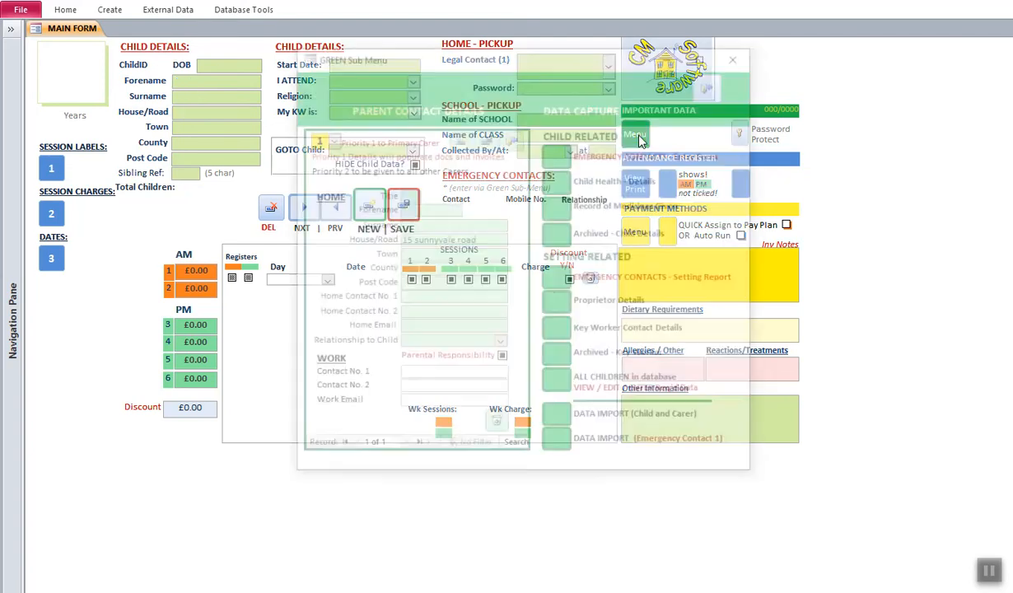
drag(428, 65, 509, 51)
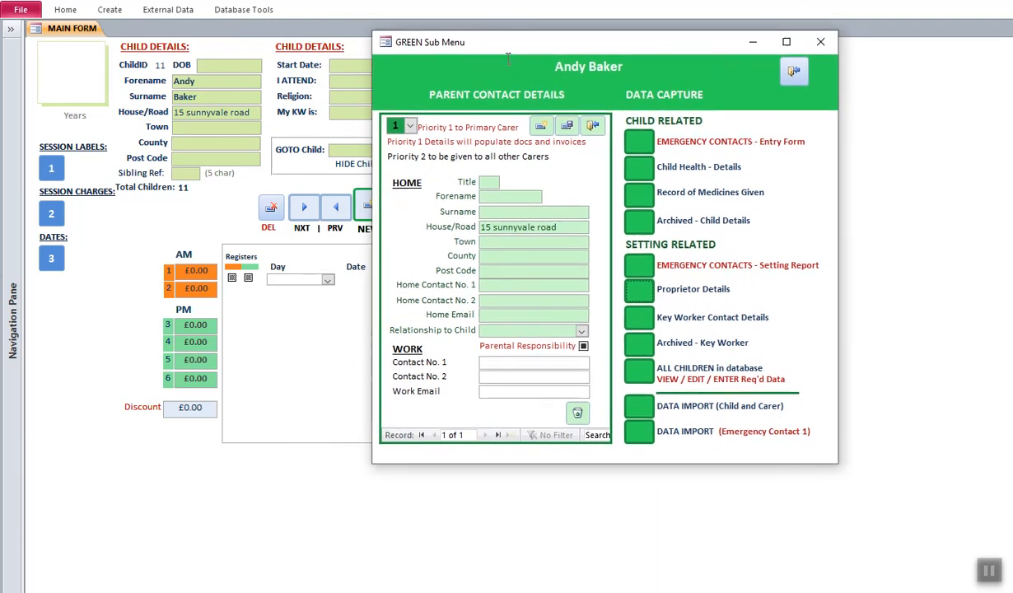
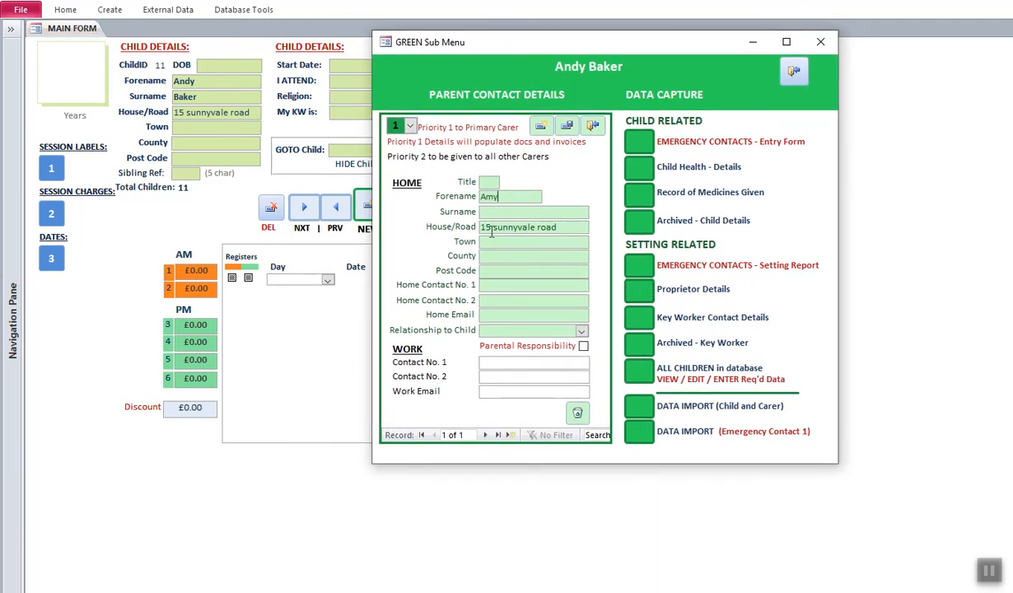
click(497, 213)
click(500, 256)
click(794, 72)
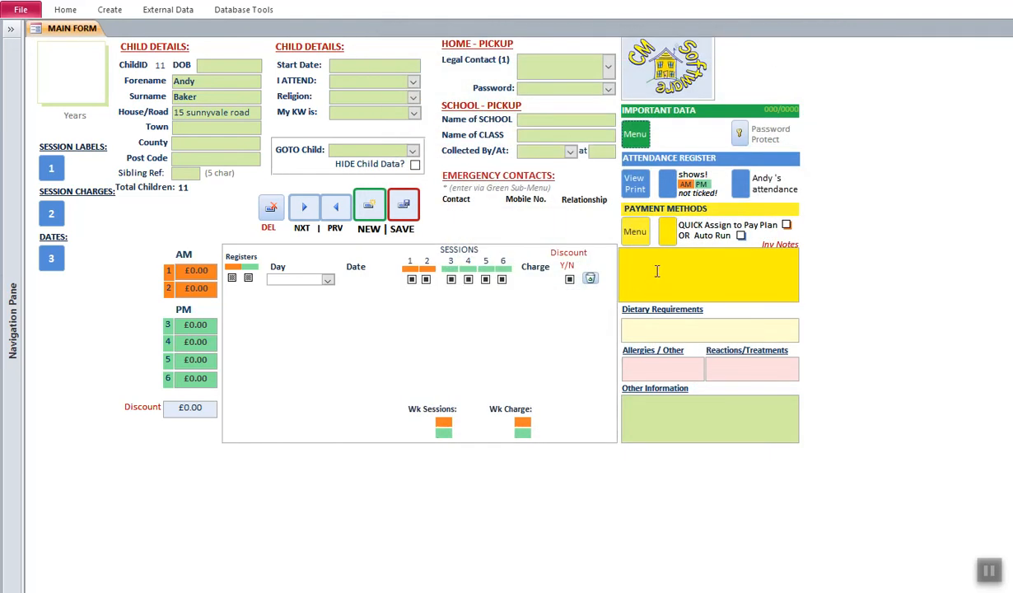
- Assign child 11 to Method (2) AutoRun invoicing, apply, and close the assignment list
click(668, 231)
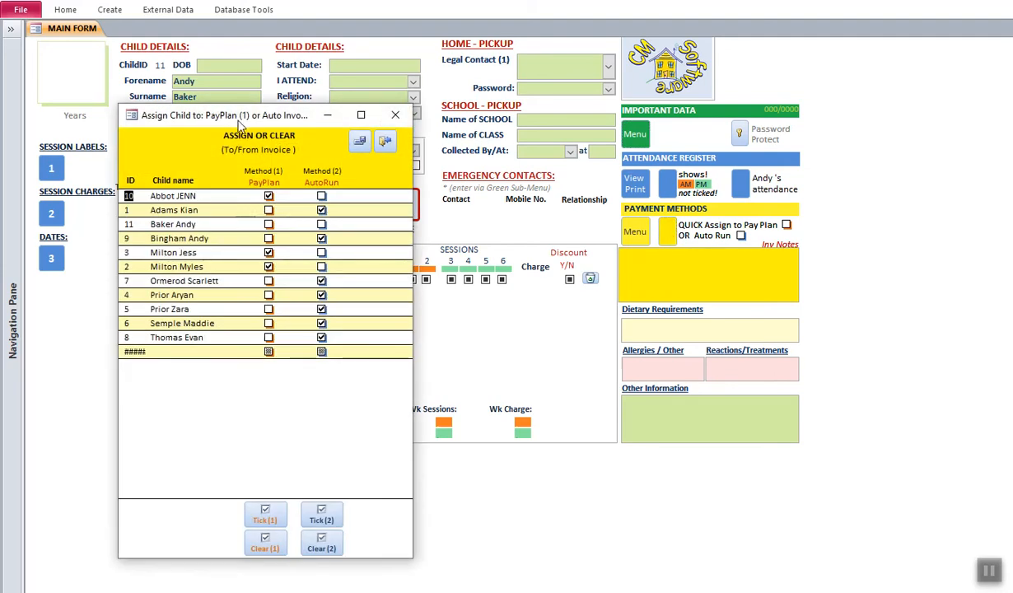
drag(238, 121, 460, 73)
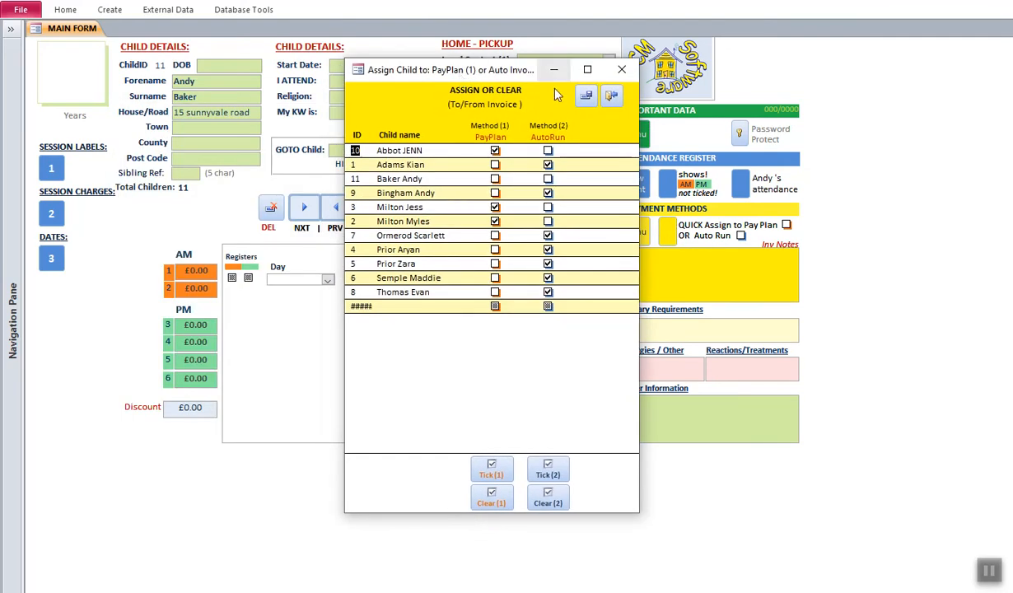
click(548, 180)
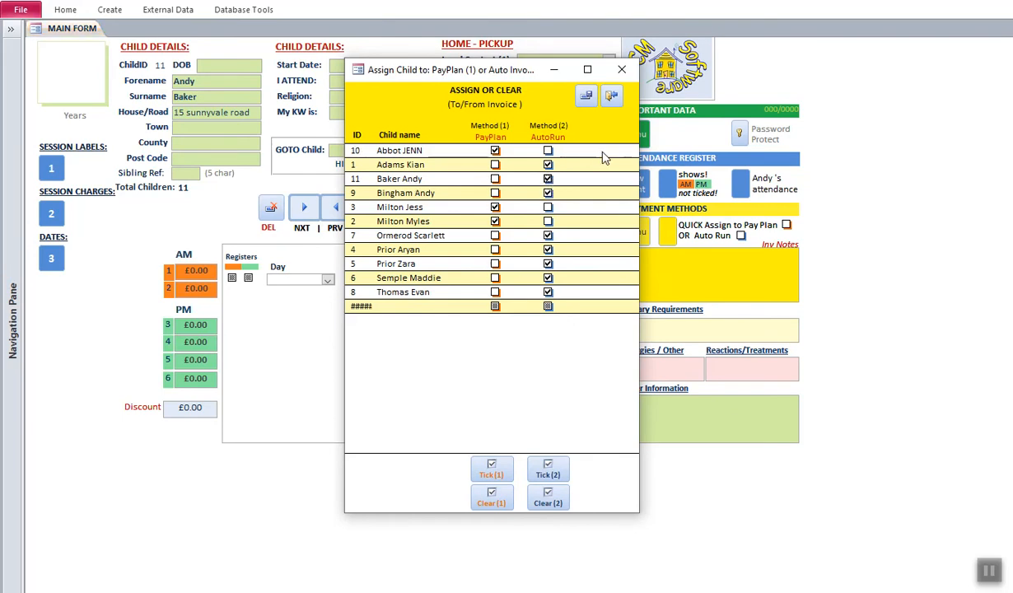
click(587, 97)
click(613, 96)
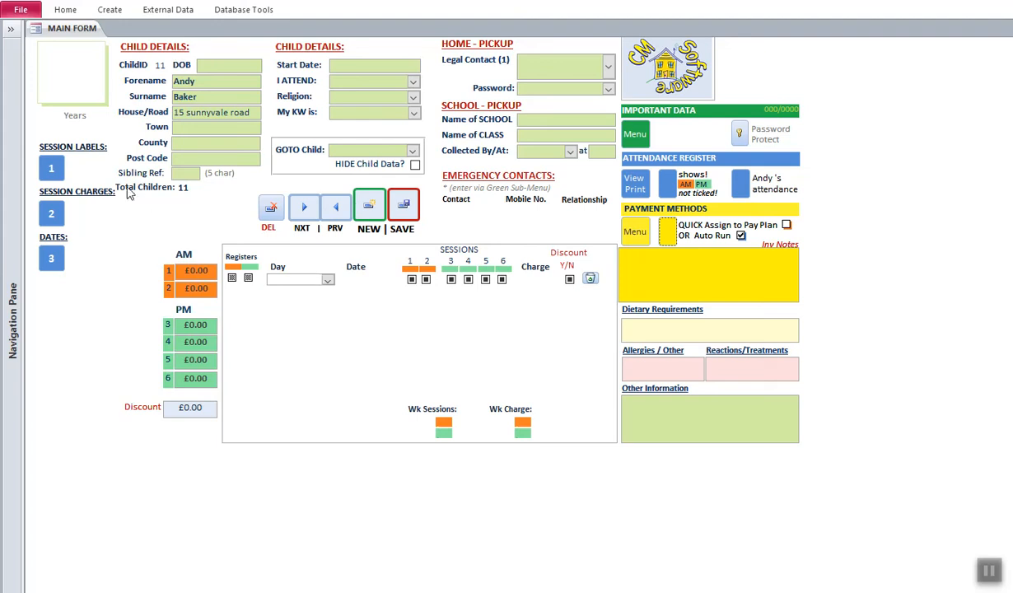
- Reapply the session time labels to all children and save the main form
click(51, 168)
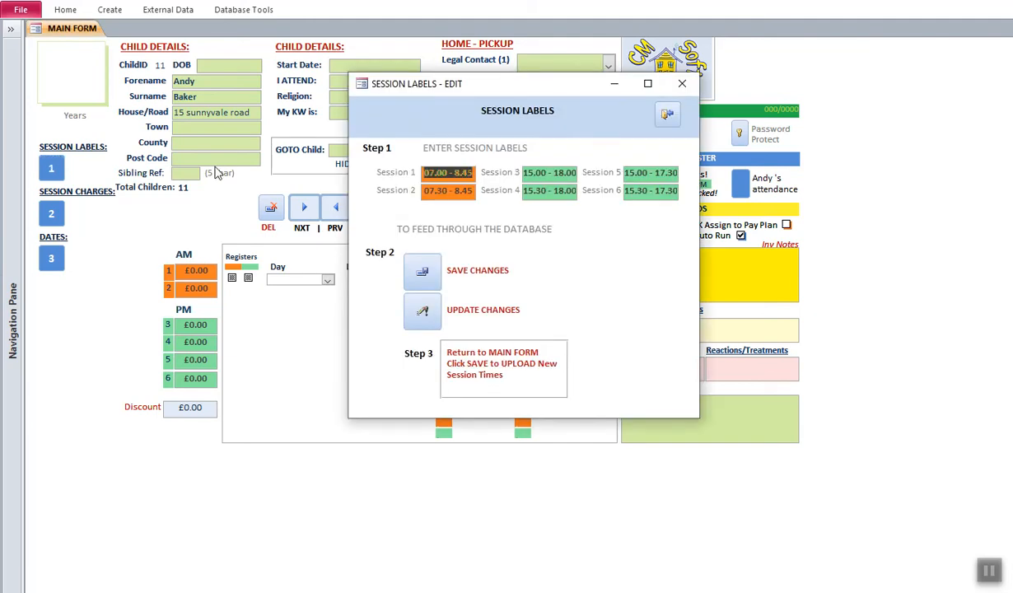
click(428, 275)
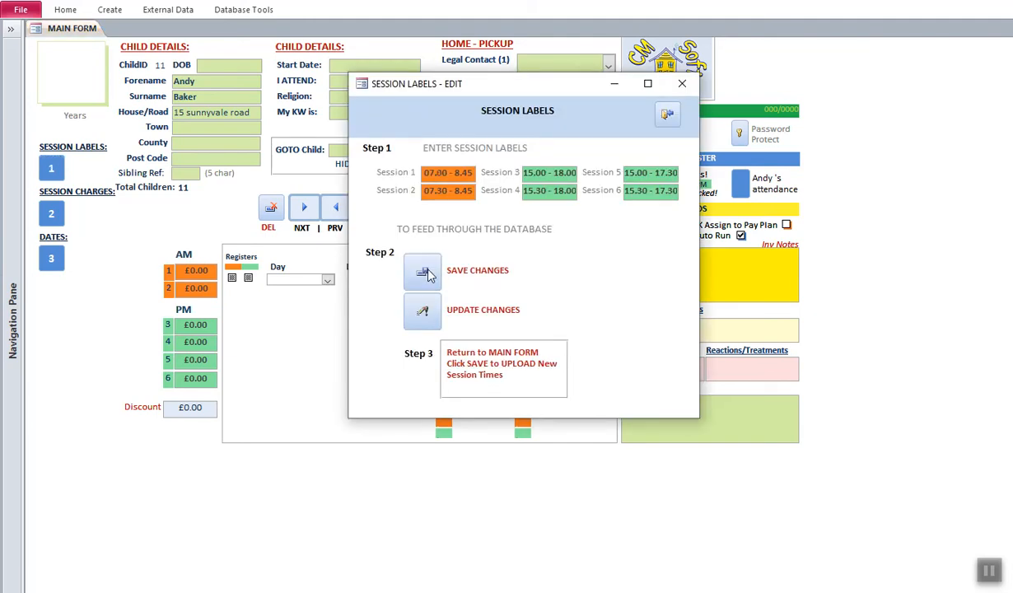
click(424, 313)
click(581, 348)
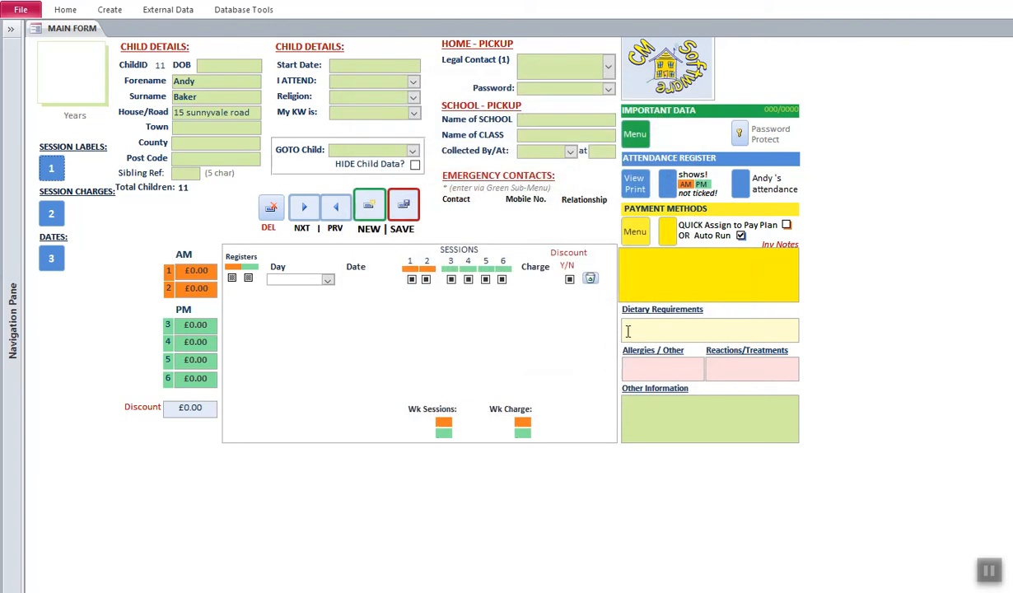
click(410, 205)
- Reapply the session charge rates to all children and save the main form
click(51, 212)
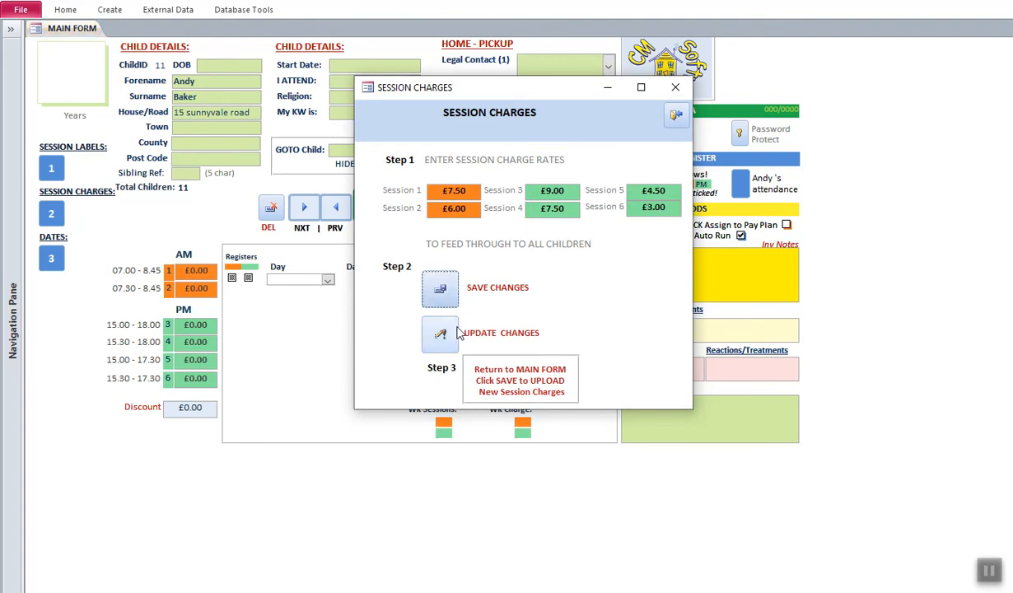
click(442, 336)
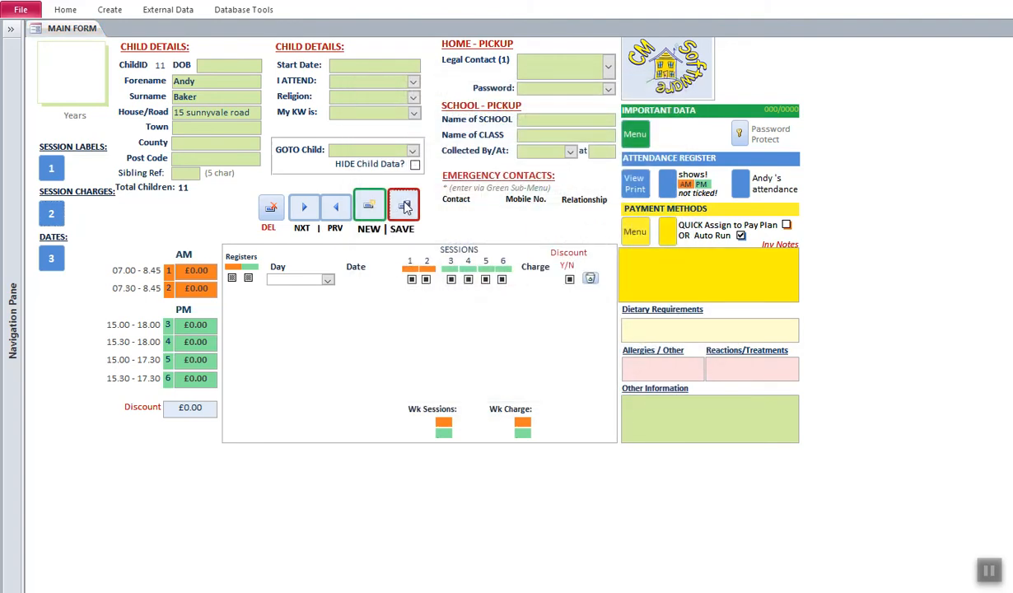
click(409, 204)
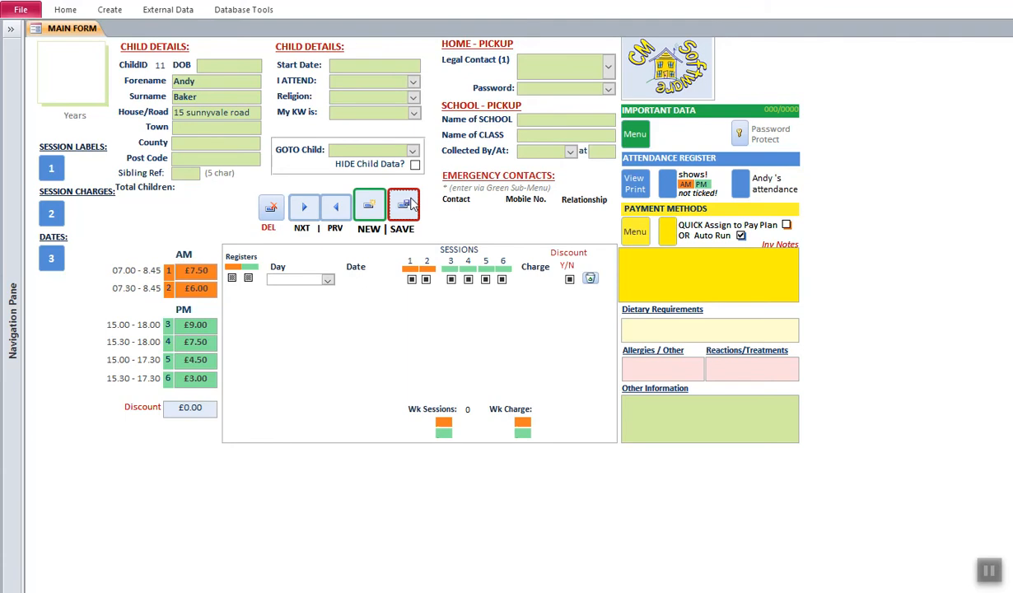
- Book child 11 a Tues am session 2 at £6.00 and tick HIDE Child Data?
click(328, 280)
click(293, 302)
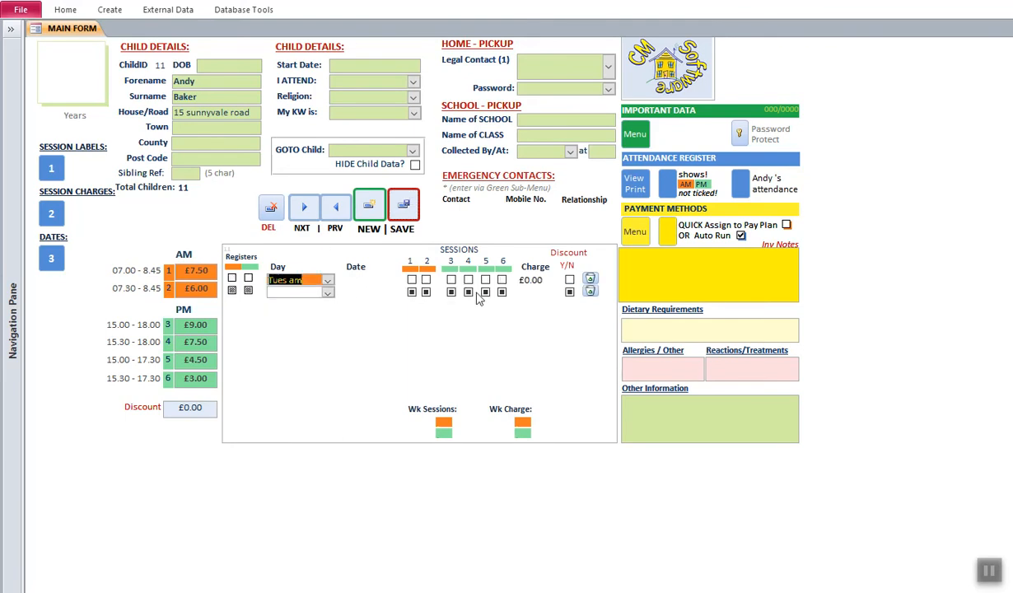
click(425, 279)
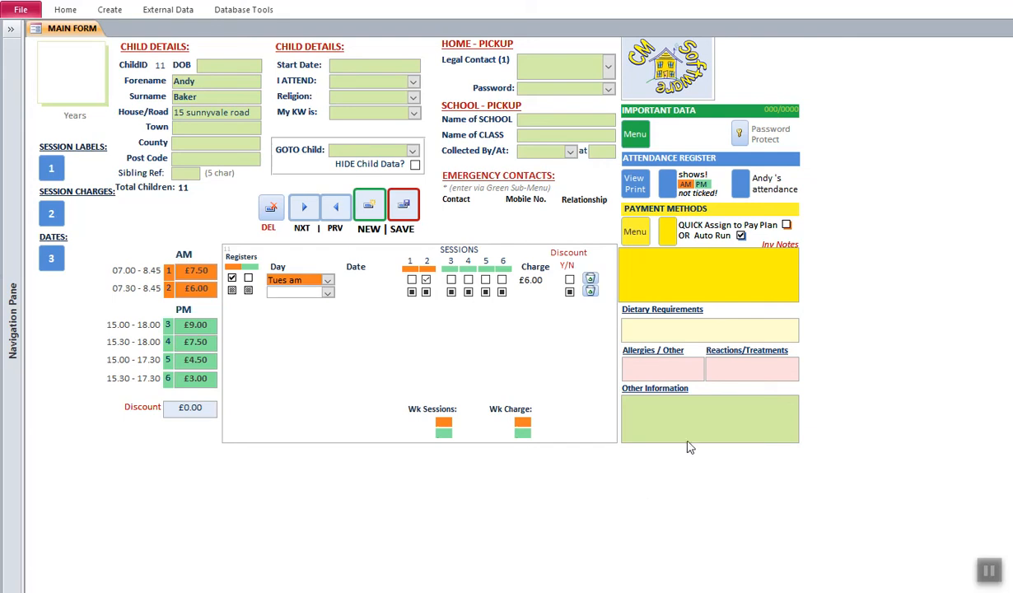
click(415, 165)
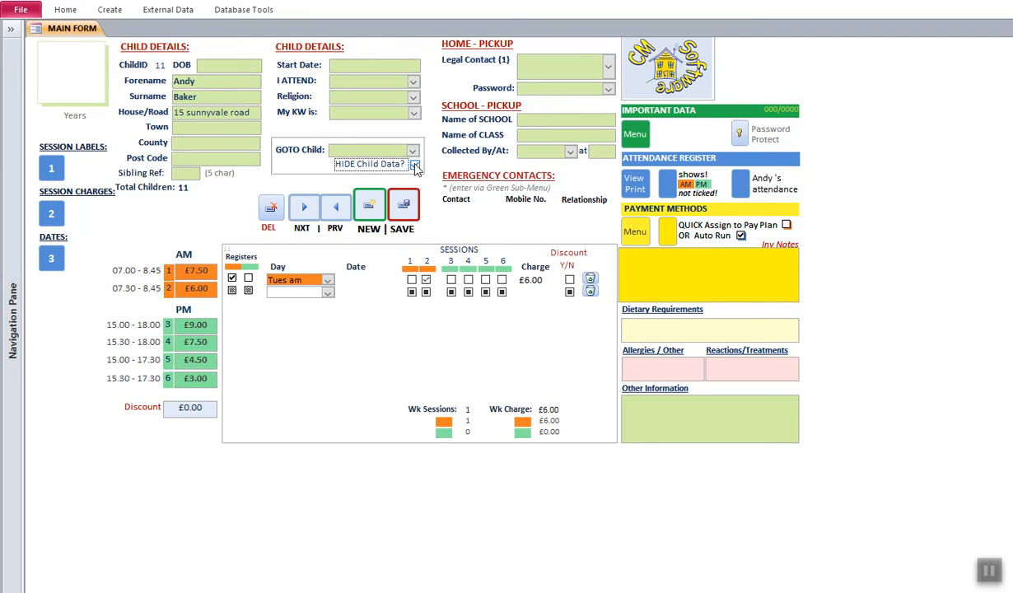
- Check the empty Archived - Child Details list, then run Compact & Repair Database
click(635, 136)
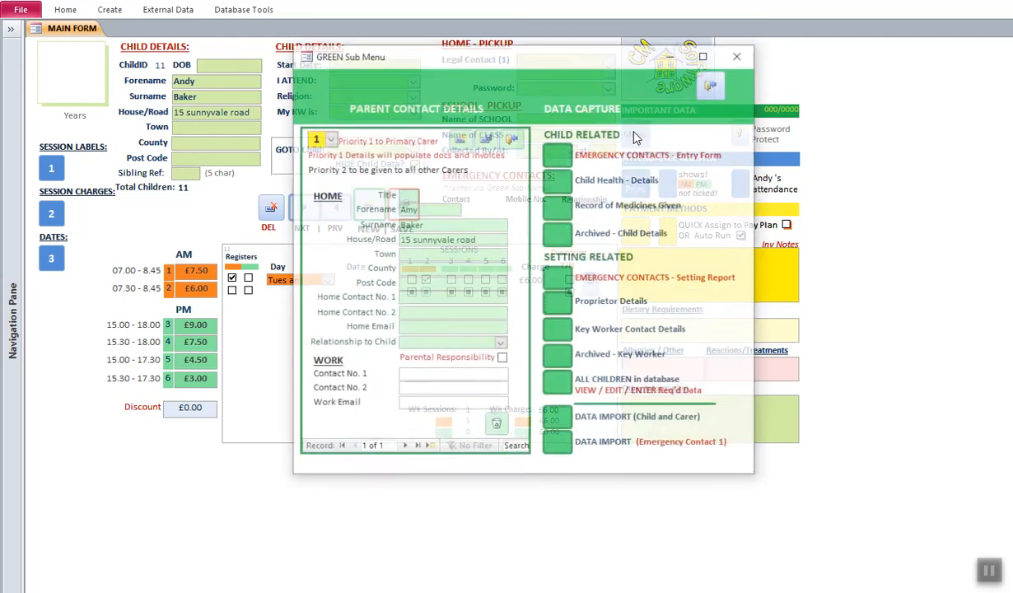
click(557, 233)
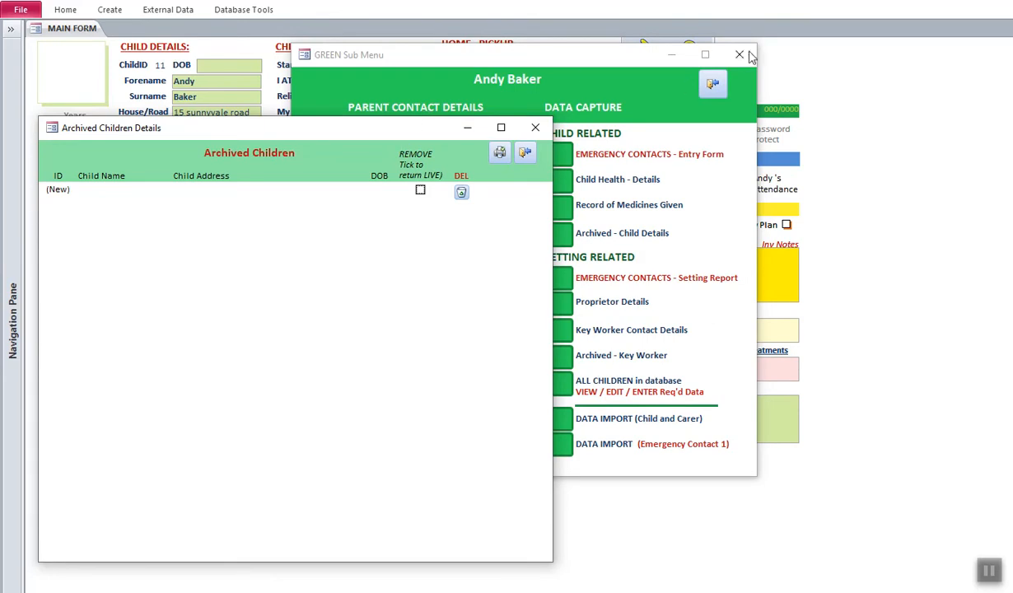
click(740, 55)
drag(335, 137, 486, 201)
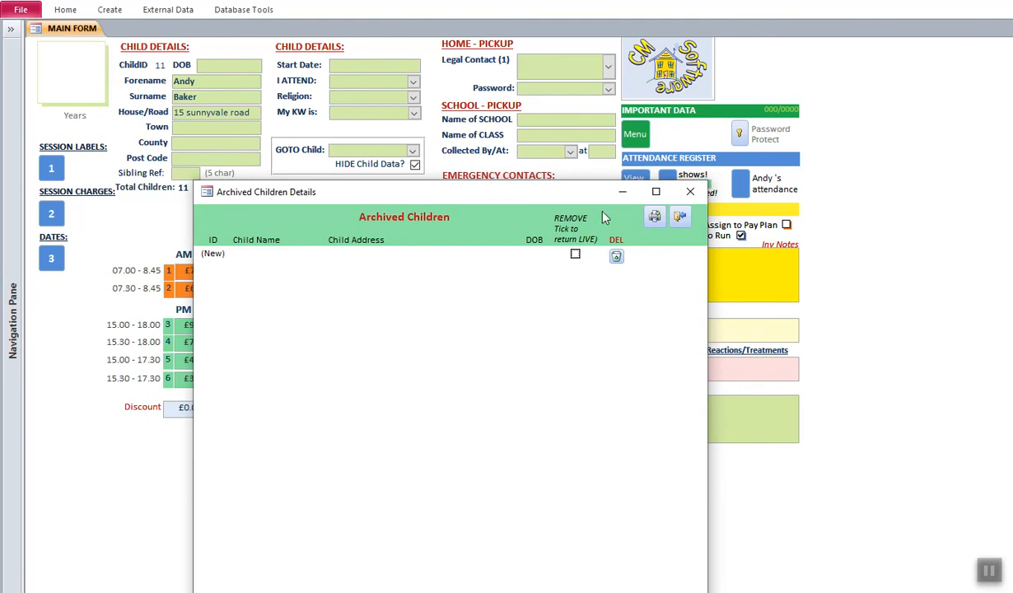
click(690, 192)
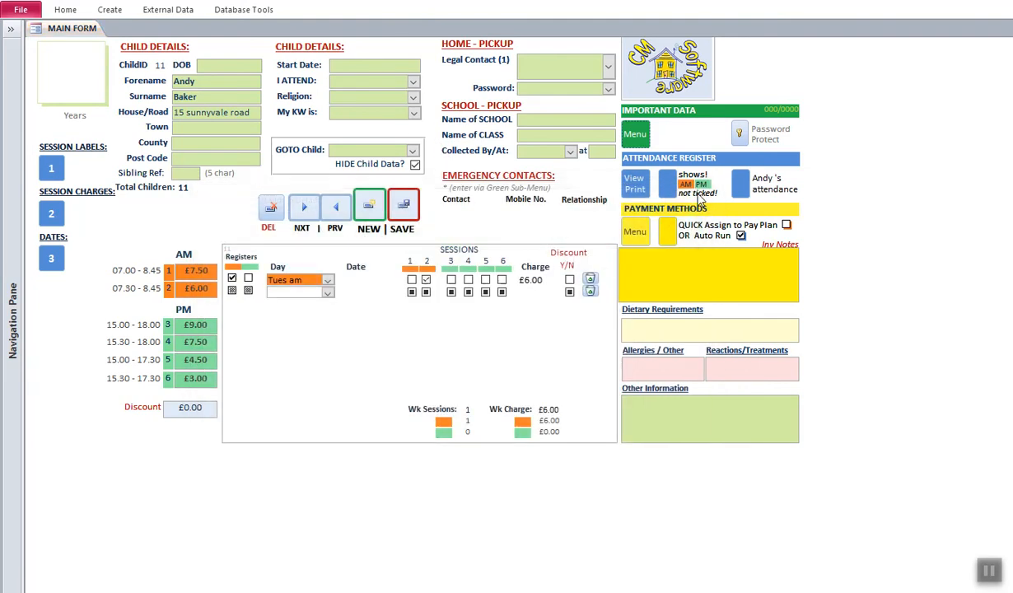
click(22, 10)
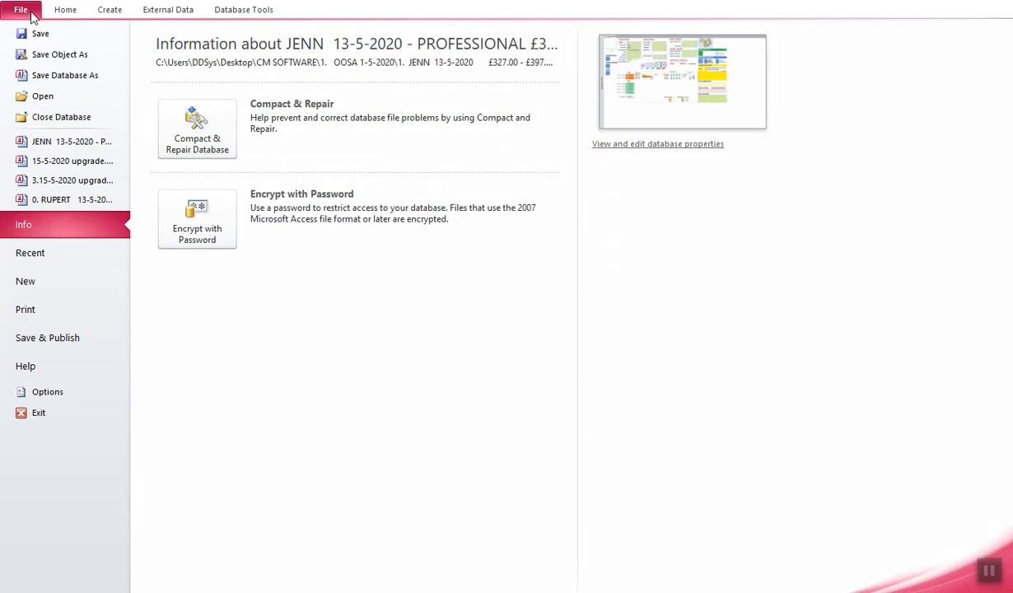
click(202, 137)
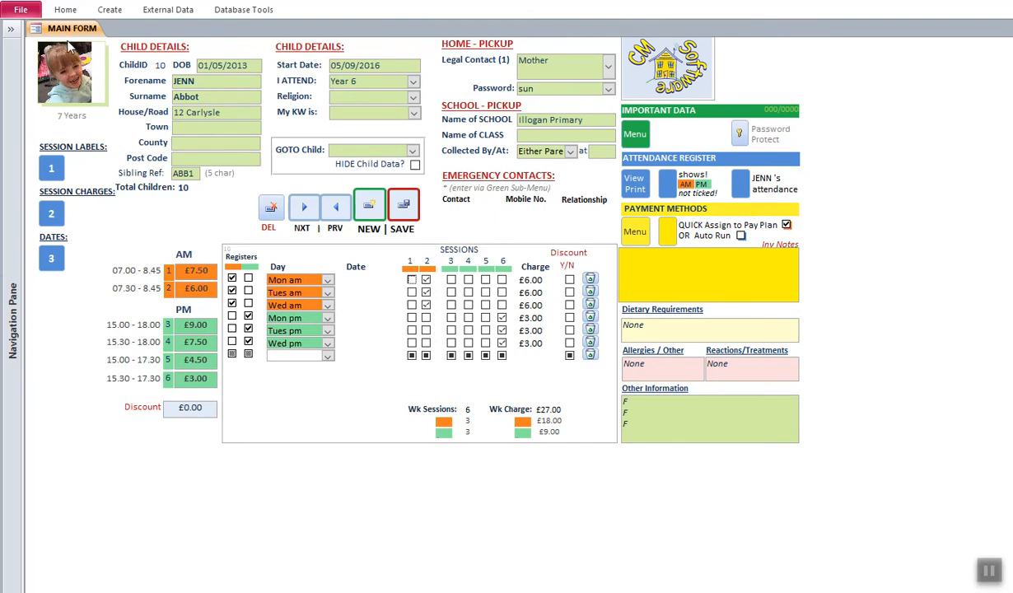
- Tick REMOVE for child 11 in Archived - Child Details, then close both windows
click(635, 134)
click(556, 294)
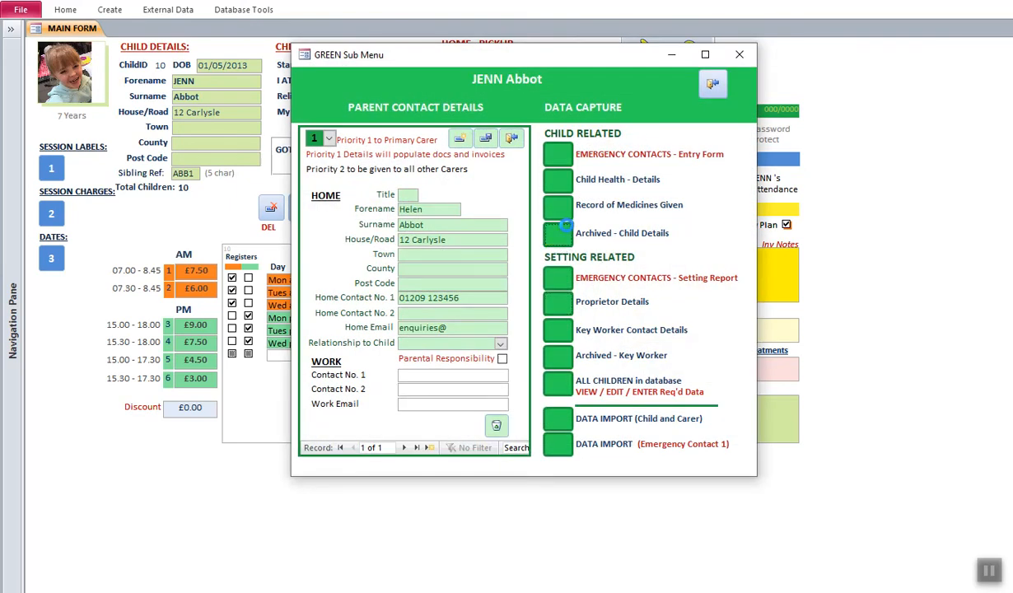
drag(336, 136, 460, 116)
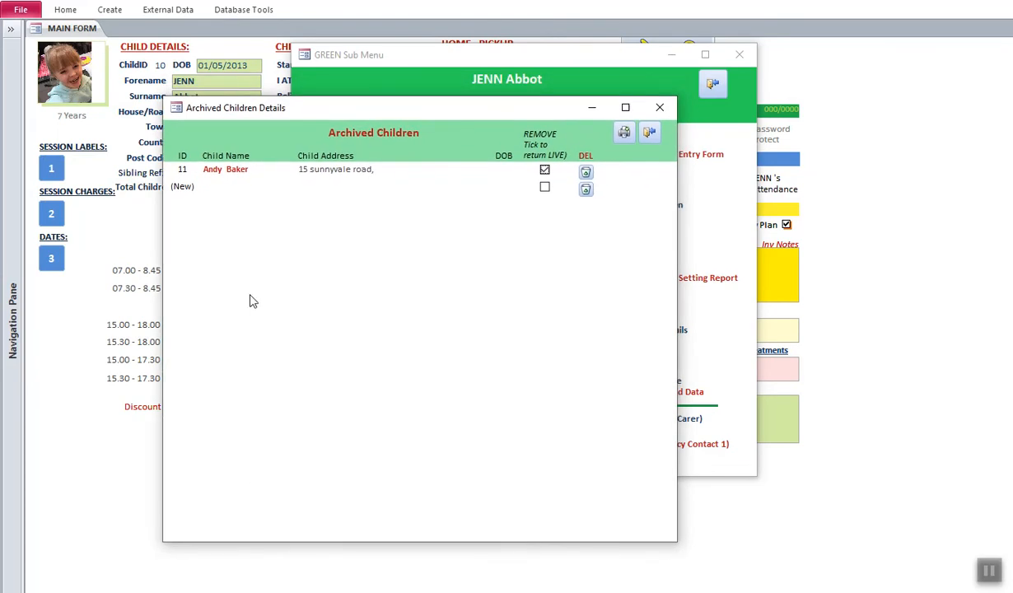
click(545, 171)
click(649, 132)
click(713, 87)
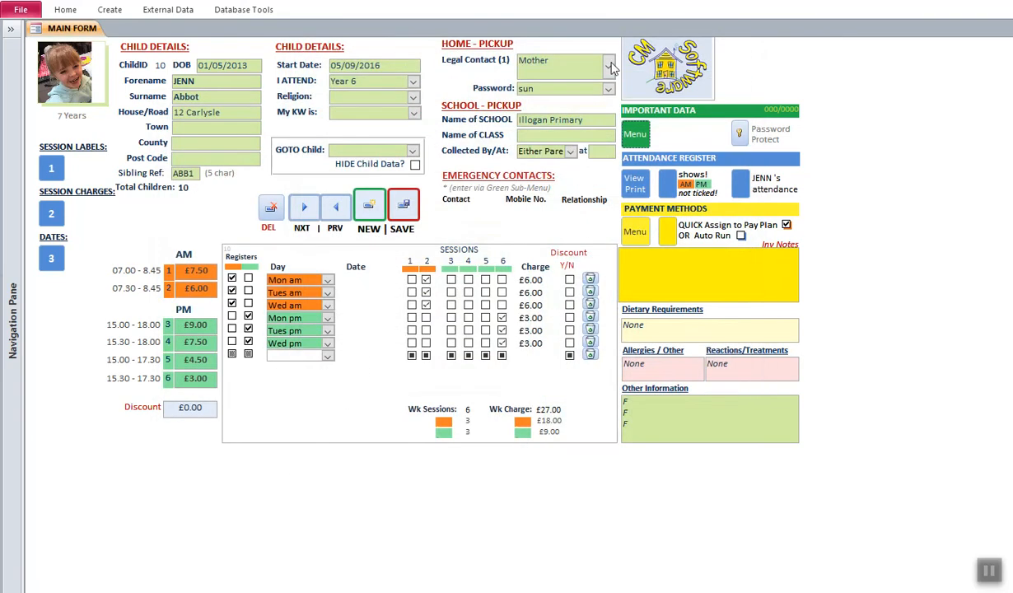
- Compact and repair the database, then load child 11's record from the GOTO Child list
click(21, 9)
click(198, 125)
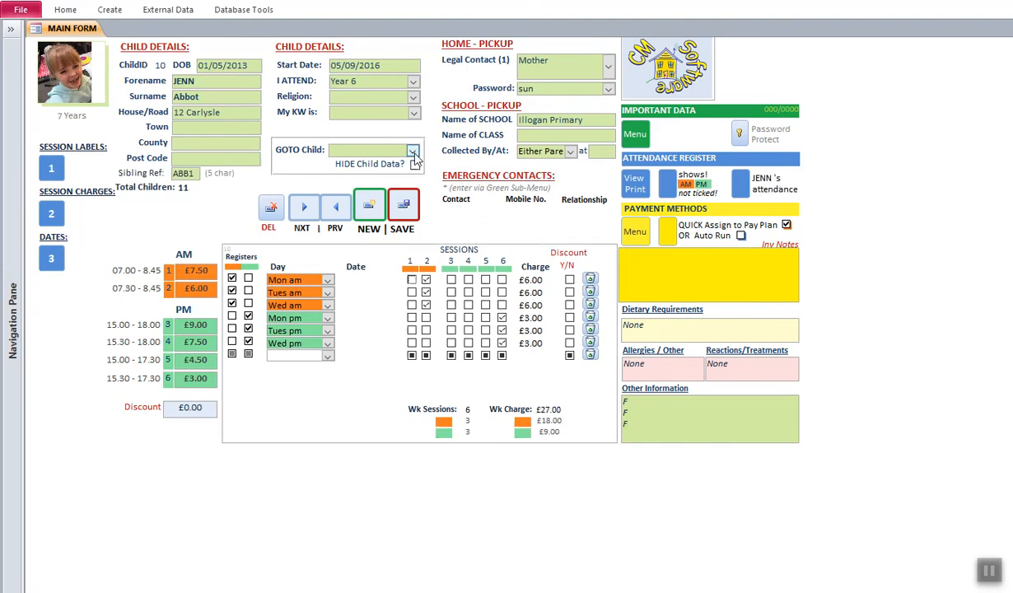
click(412, 151)
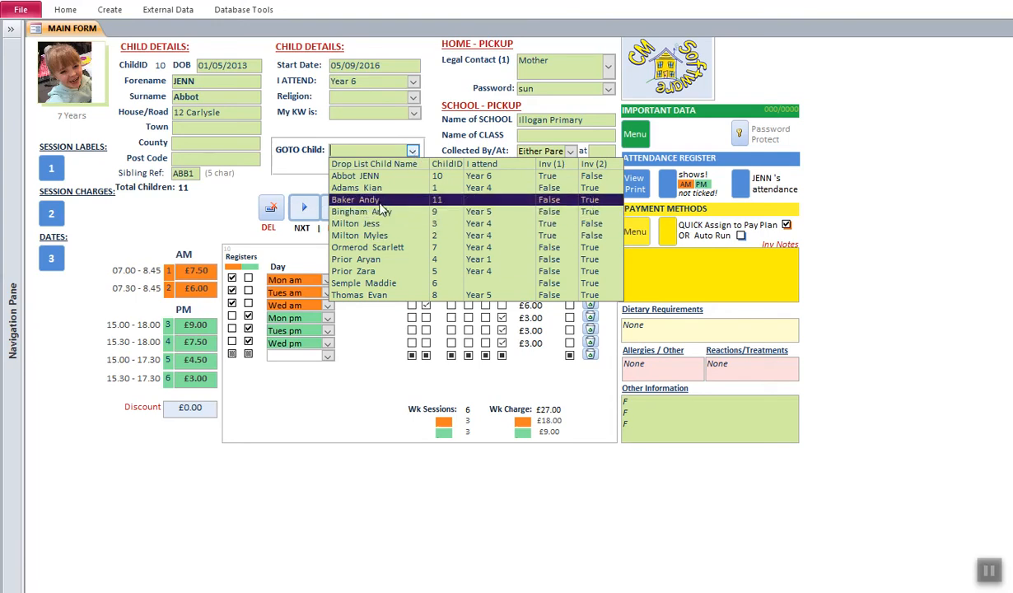
click(691, 276)
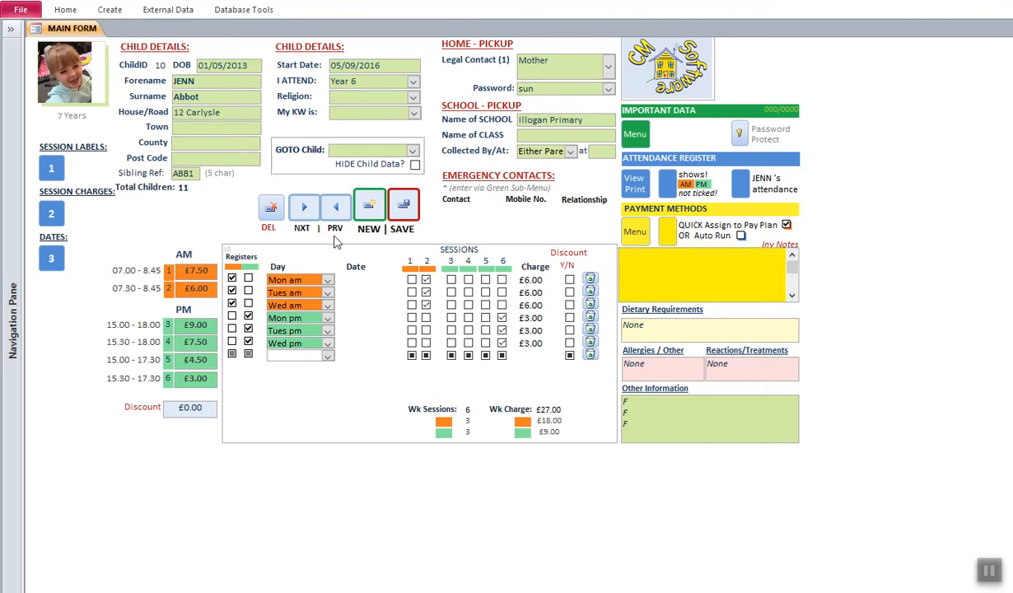
click(413, 153)
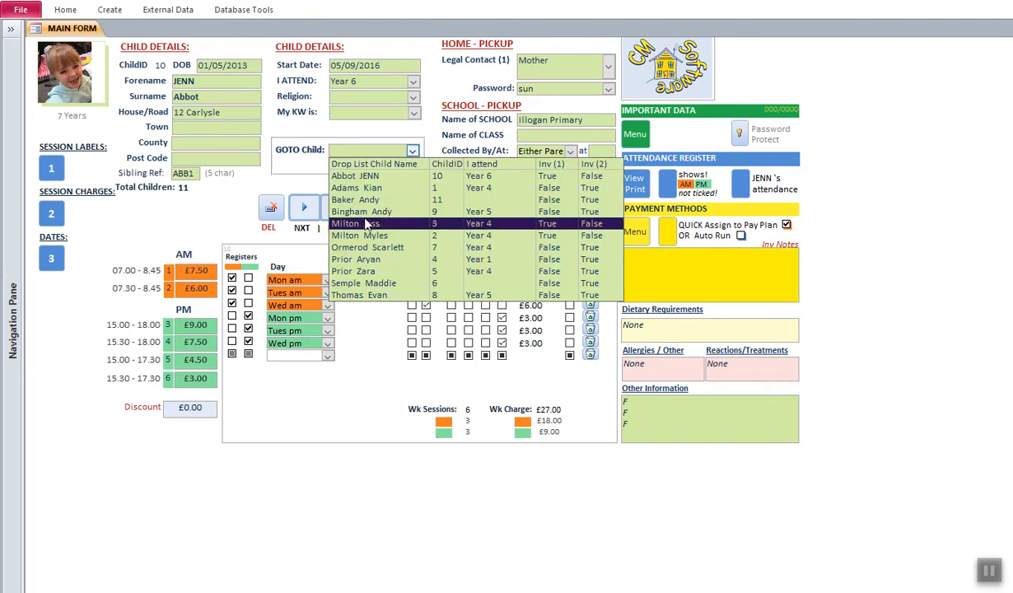
click(356, 194)
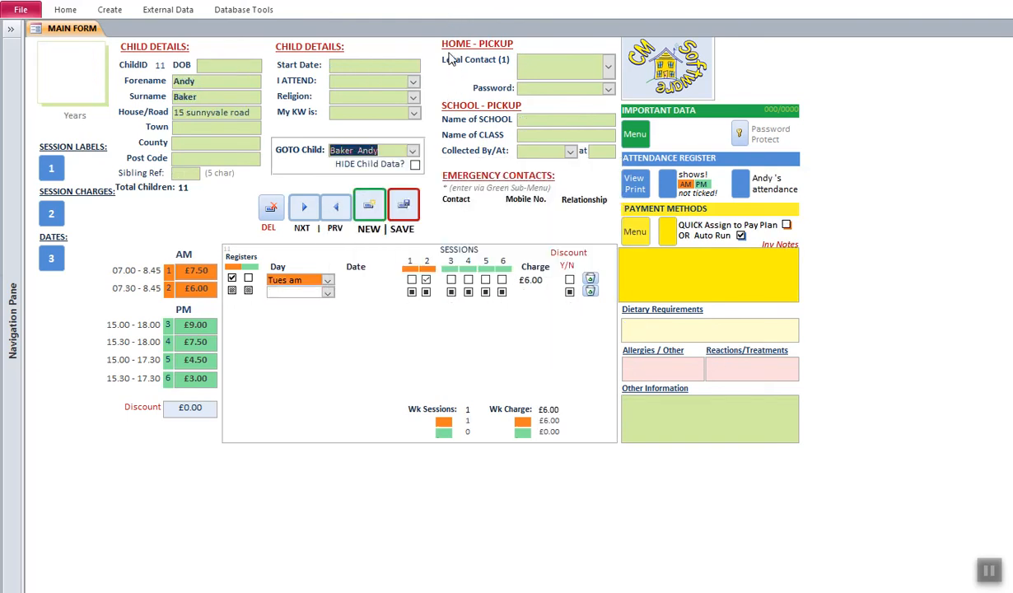
- Delete child 9's record with DEL, confirming Yes, then compact and repair the database
click(272, 210)
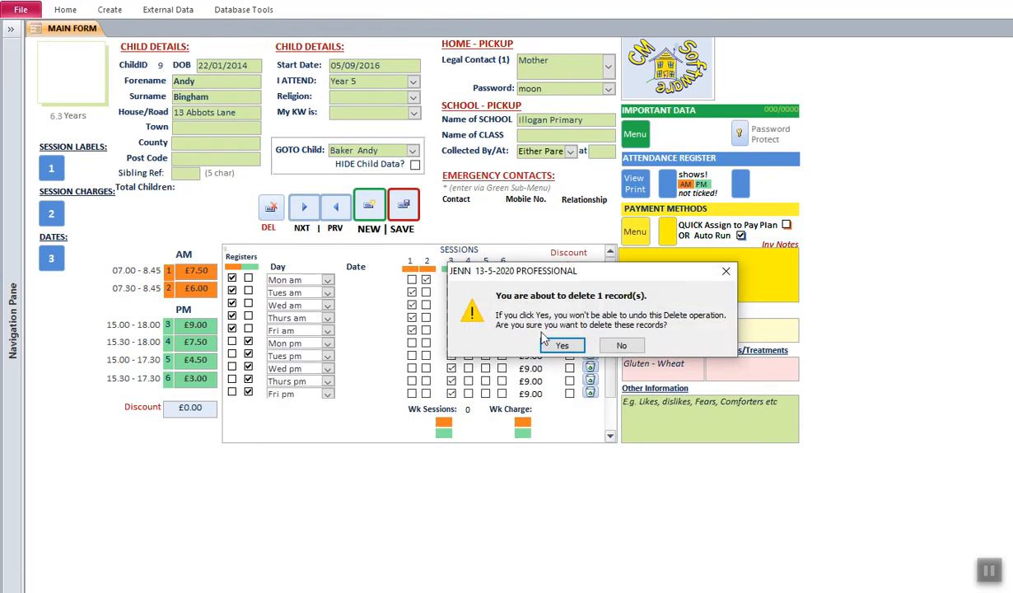
click(556, 346)
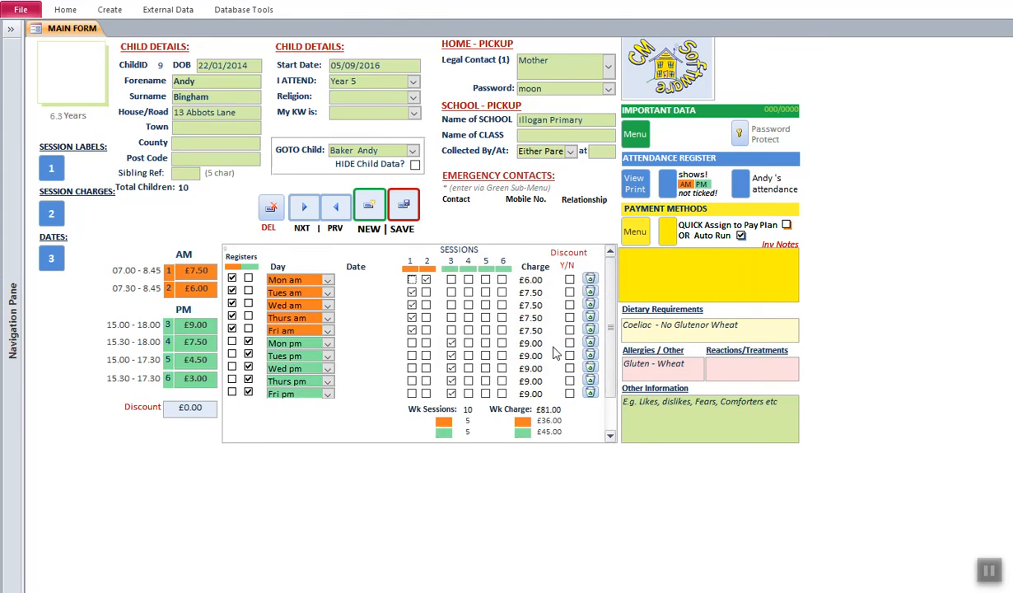
click(20, 12)
click(194, 123)
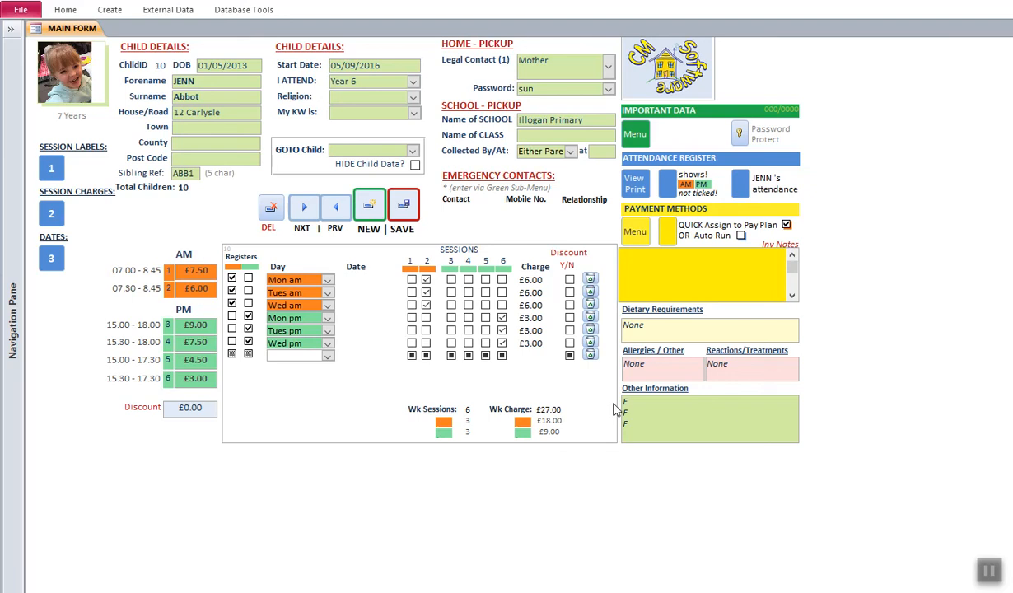
- Open the Child and Carer import datasheet and bring up the last record's row options
click(635, 133)
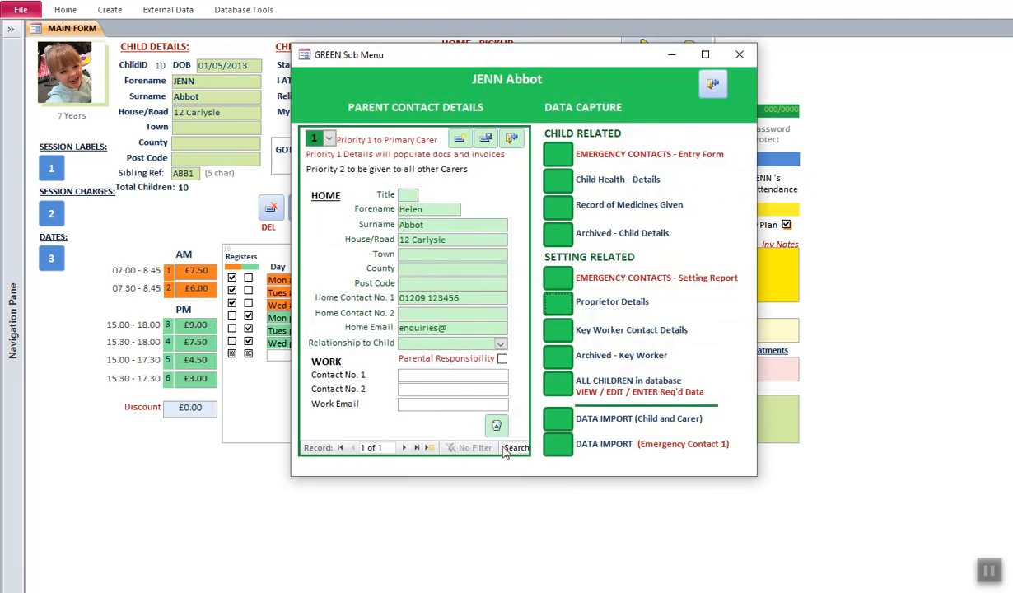
click(560, 430)
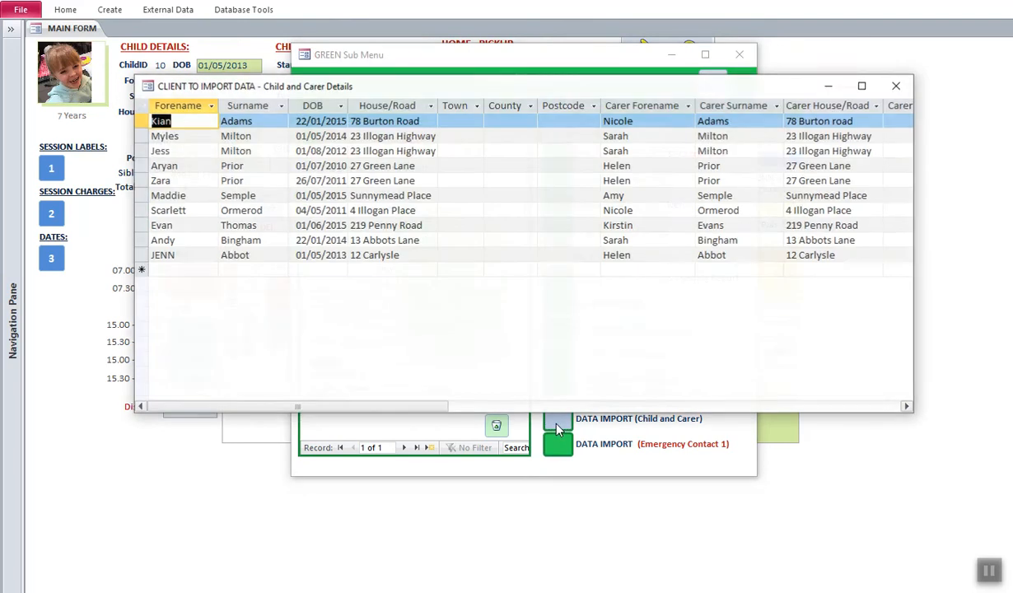
click(738, 54)
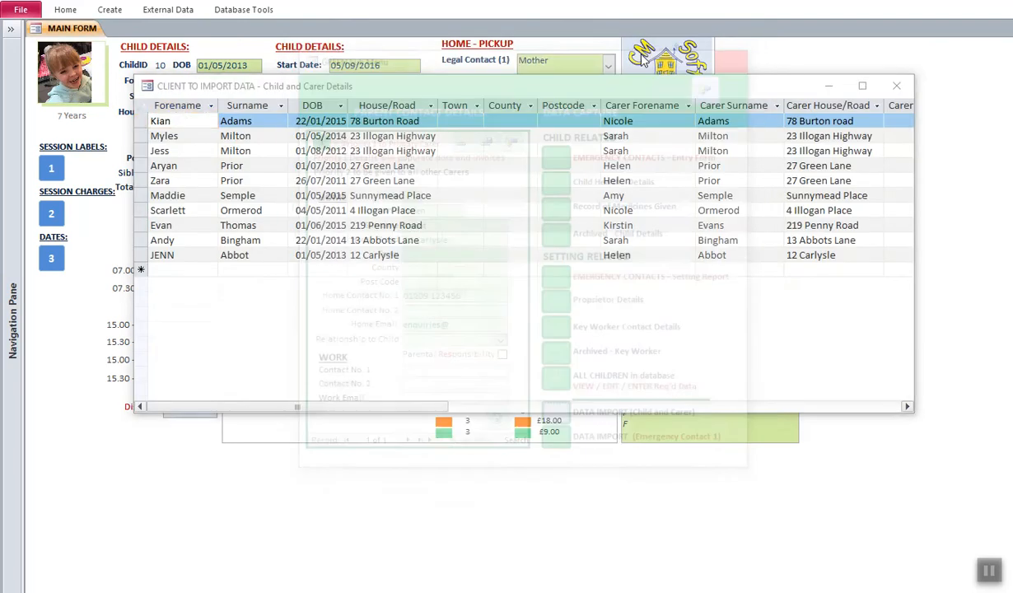
drag(564, 87, 568, 70)
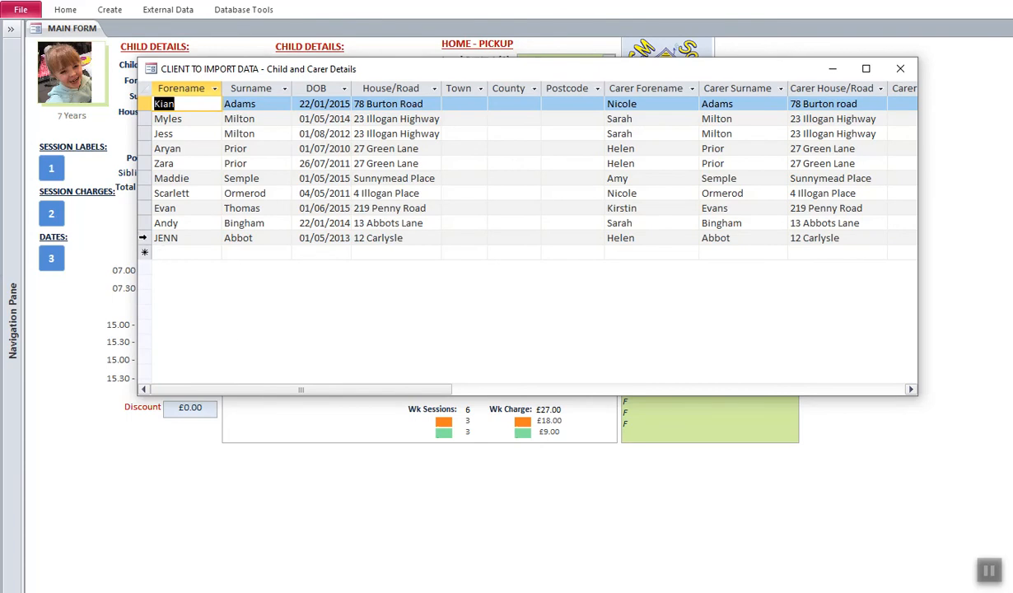
right_click(143, 240)
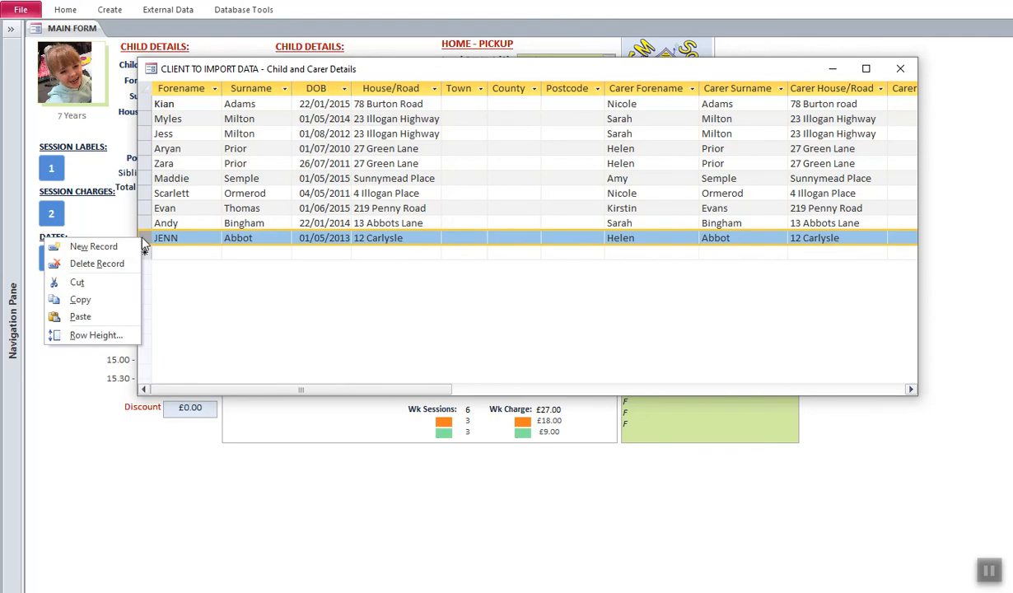
- Copy the last import record, paste it twice into the new-record row, then close the import table
click(80, 301)
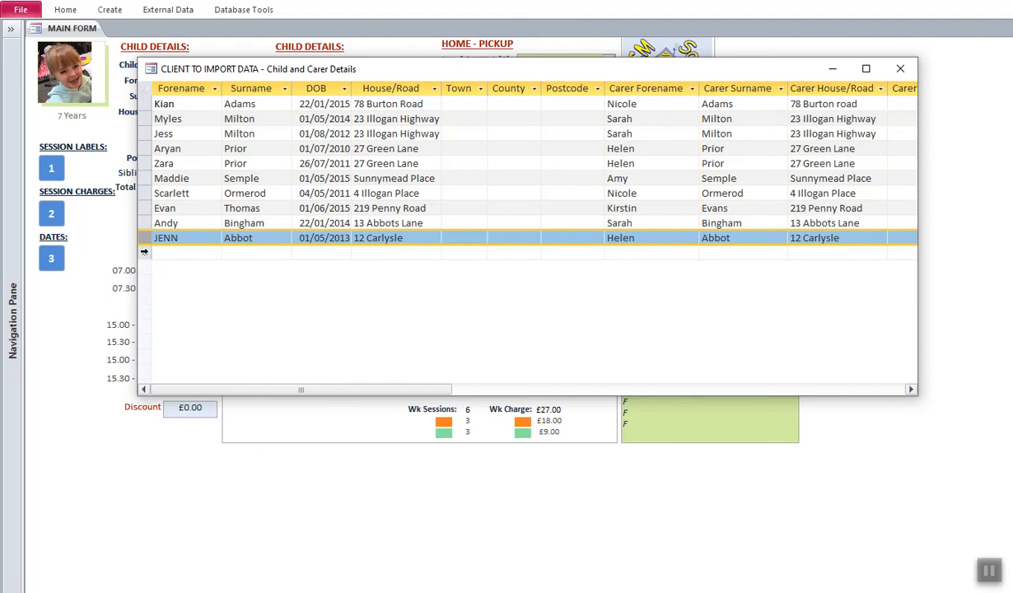
click(143, 251)
right_click(143, 252)
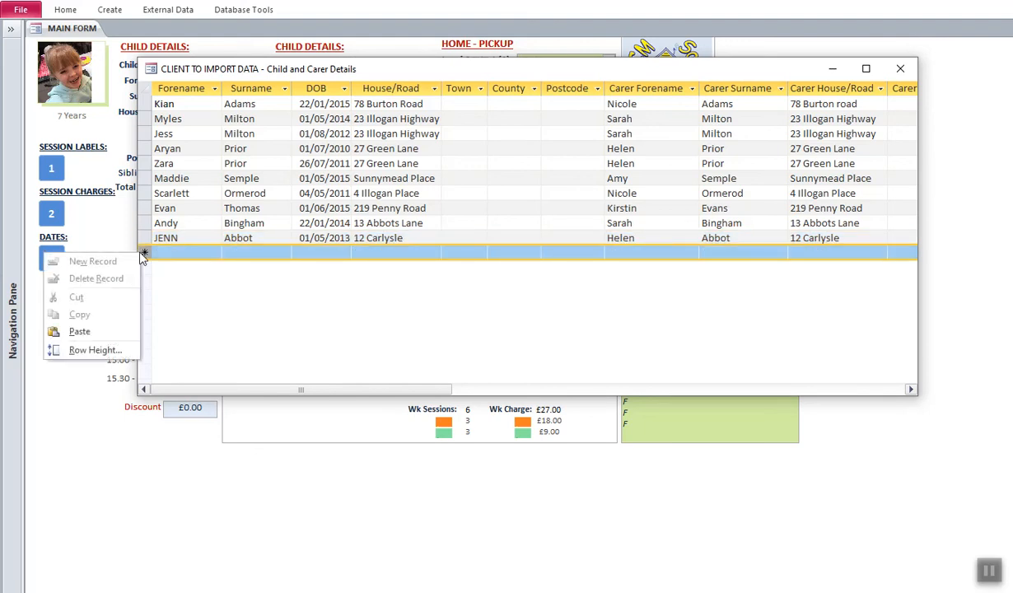
click(83, 332)
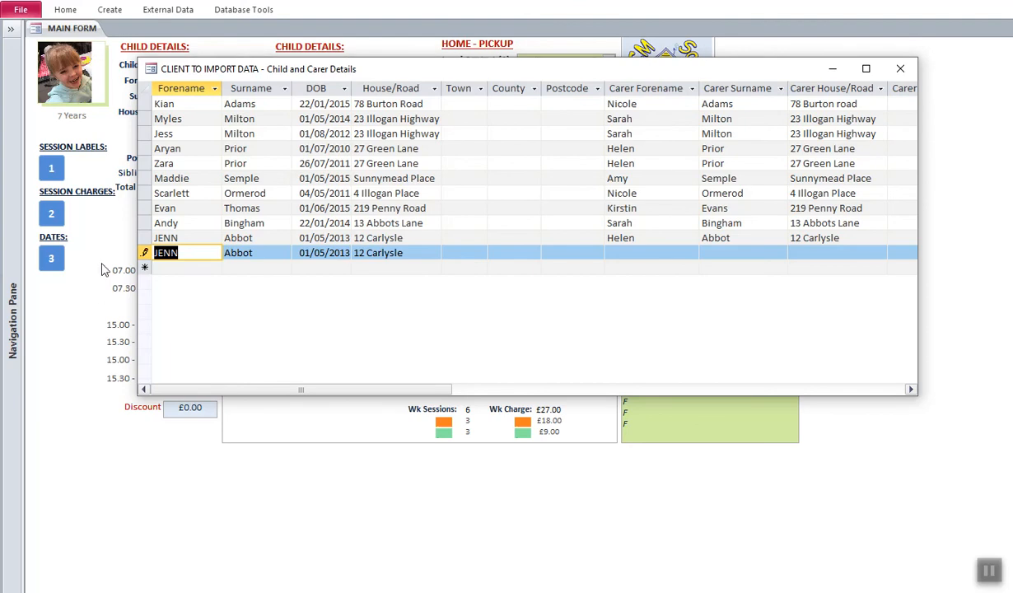
right_click(145, 252)
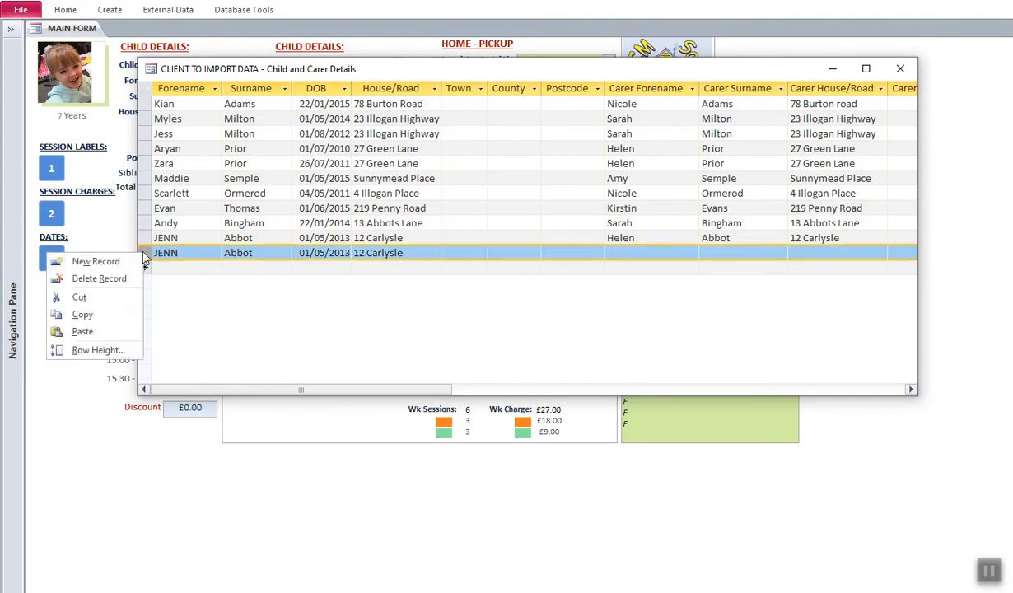
click(82, 331)
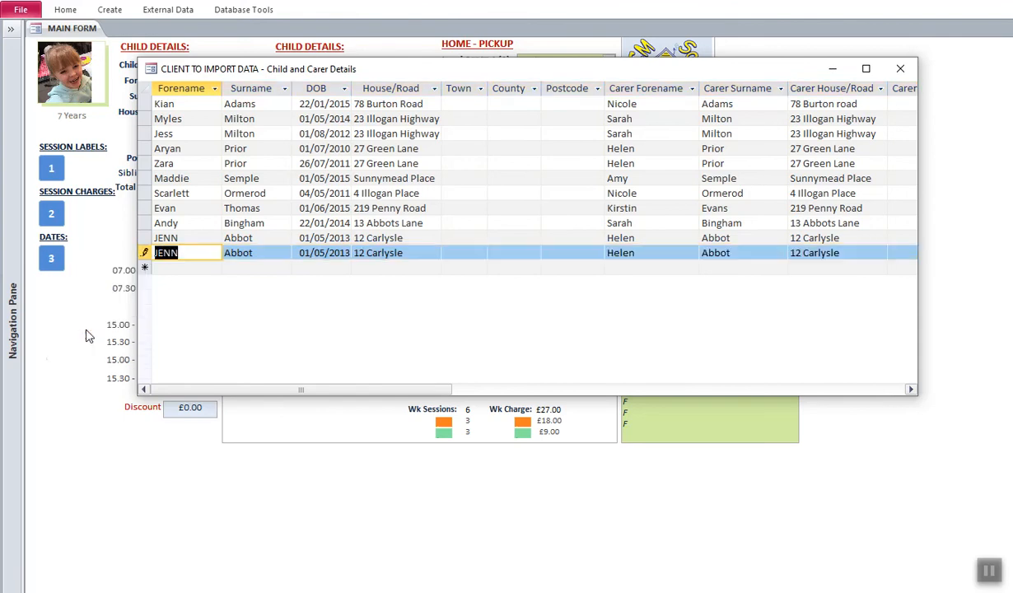
drag(303, 388, 198, 381)
click(900, 69)
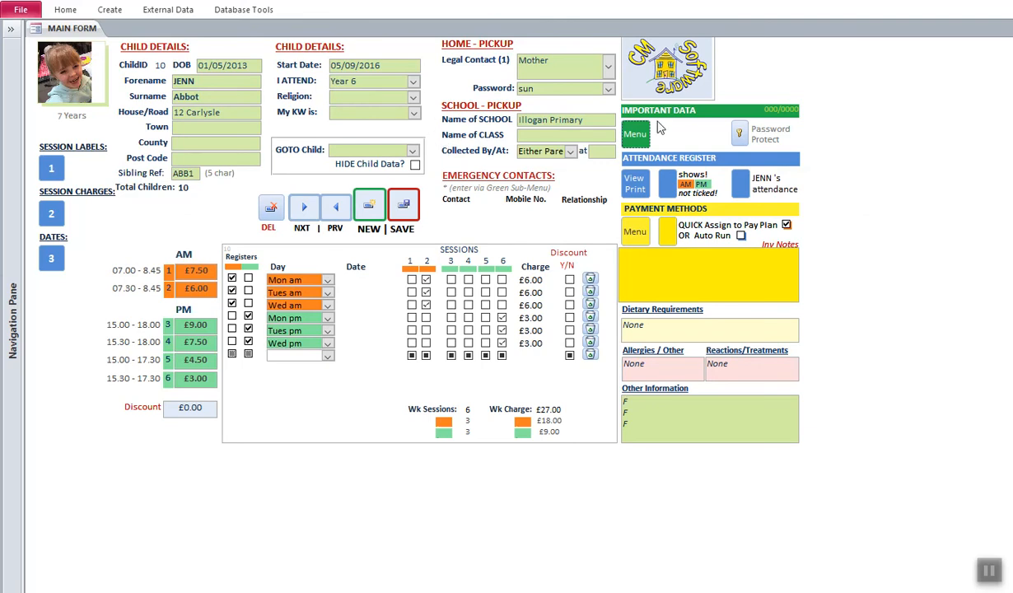
- Overtype the duplicate import row's forename with the new child's name, then close the datasheet and sub menu
click(634, 133)
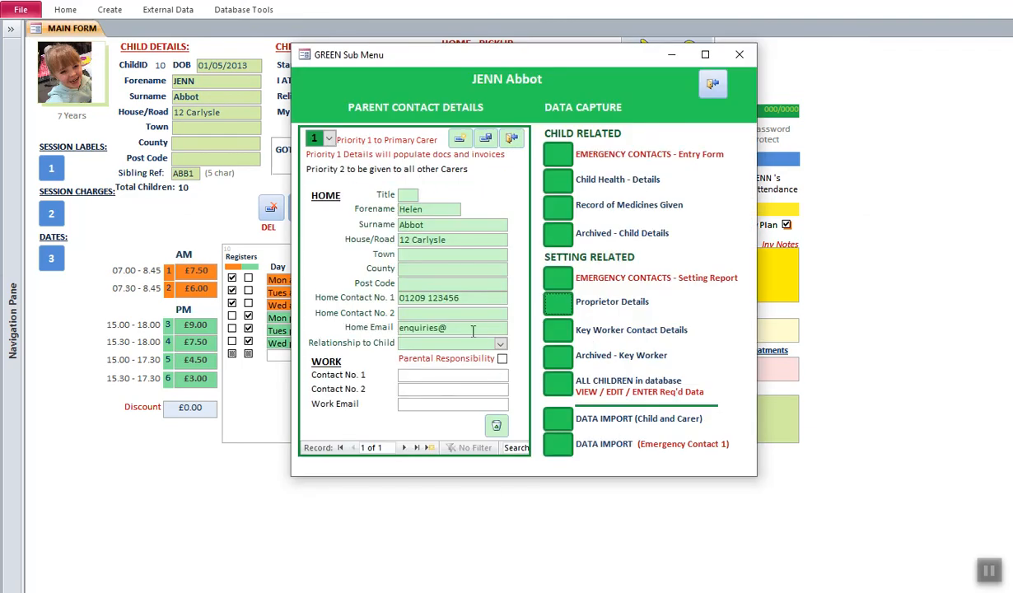
click(548, 416)
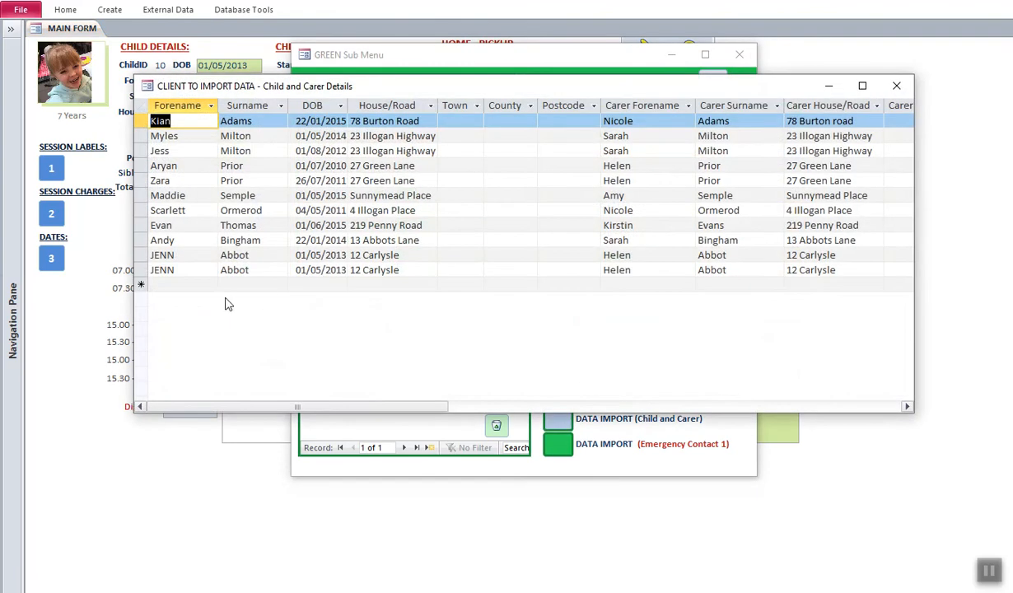
click(161, 268)
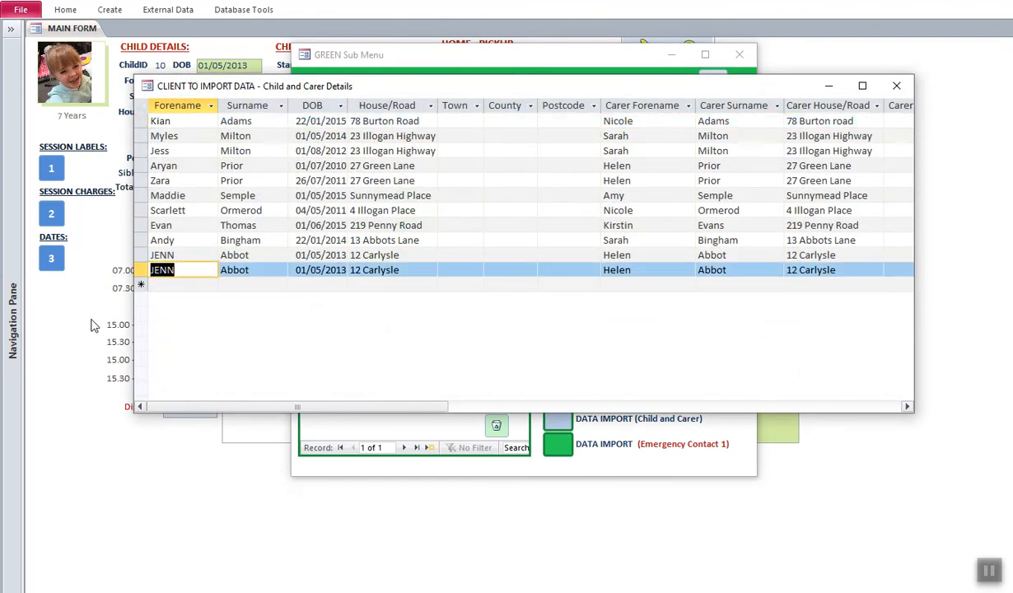
text(SARAH)
click(449, 209)
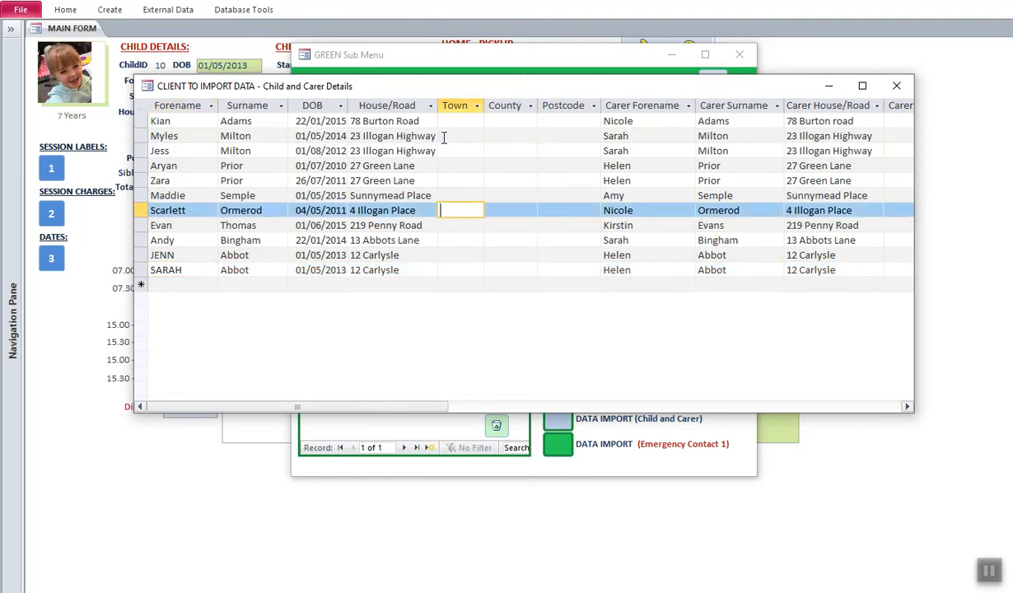
click(896, 86)
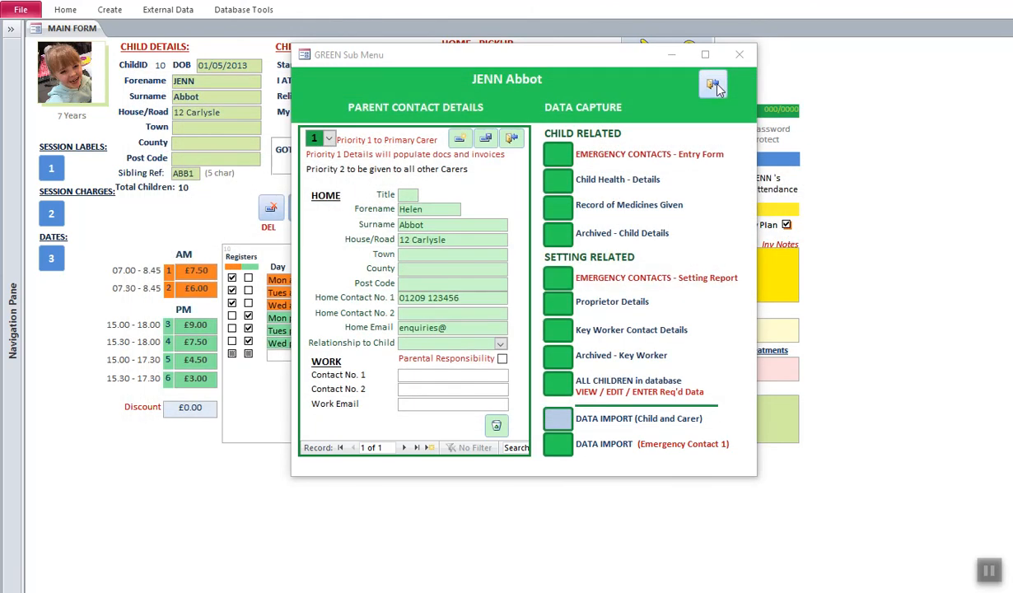
click(713, 86)
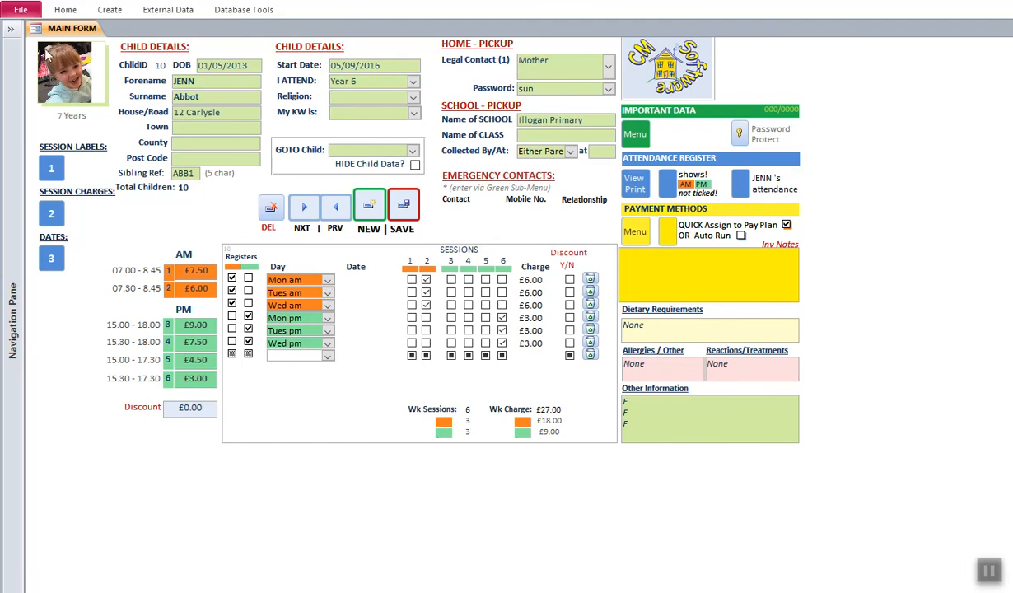
- Compact and repair to pull in the new child, then step to record 11 with NXT
click(21, 11)
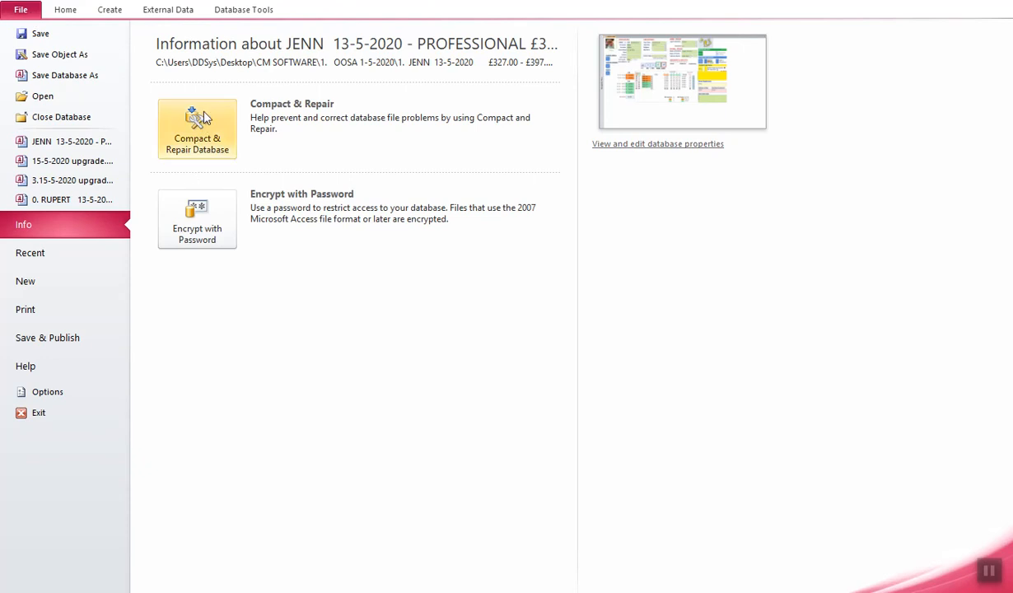
click(191, 134)
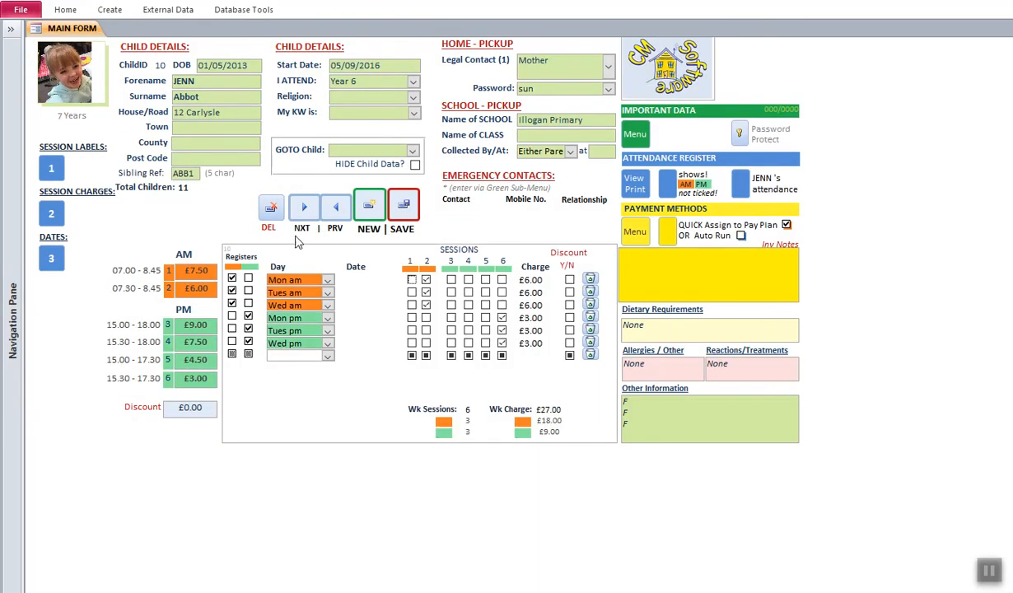
click(305, 210)
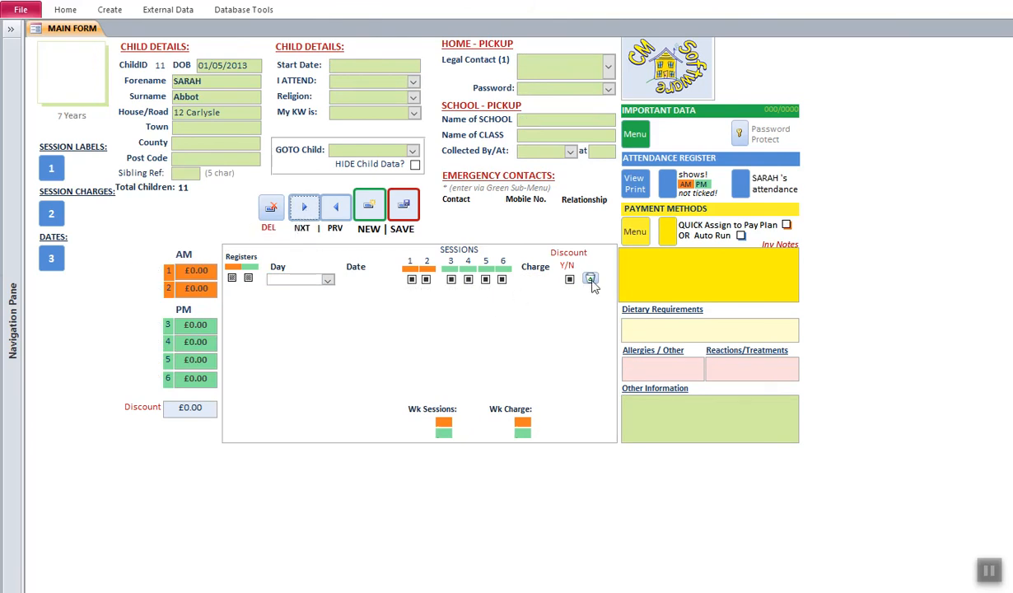
- Tick PayPlan for child 11 in the QUICK Assign to Pay Plan list, then go back to record 10
click(665, 229)
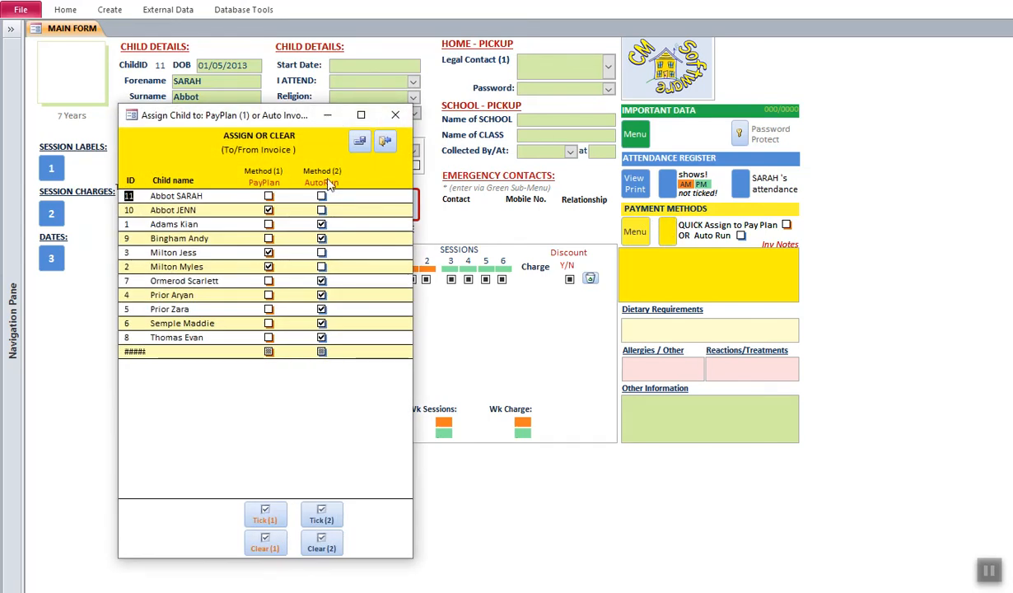
click(268, 196)
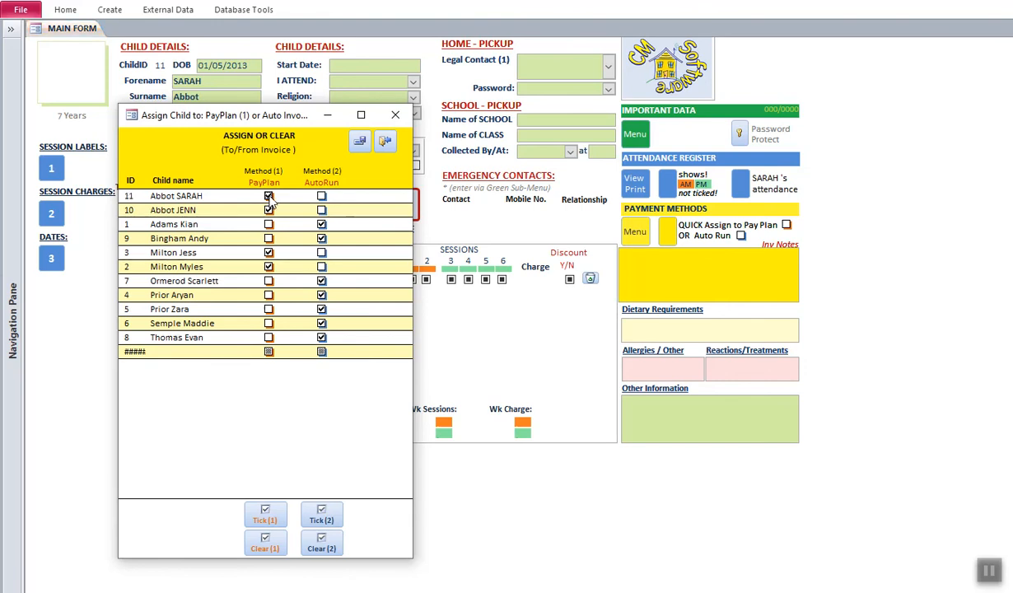
click(386, 143)
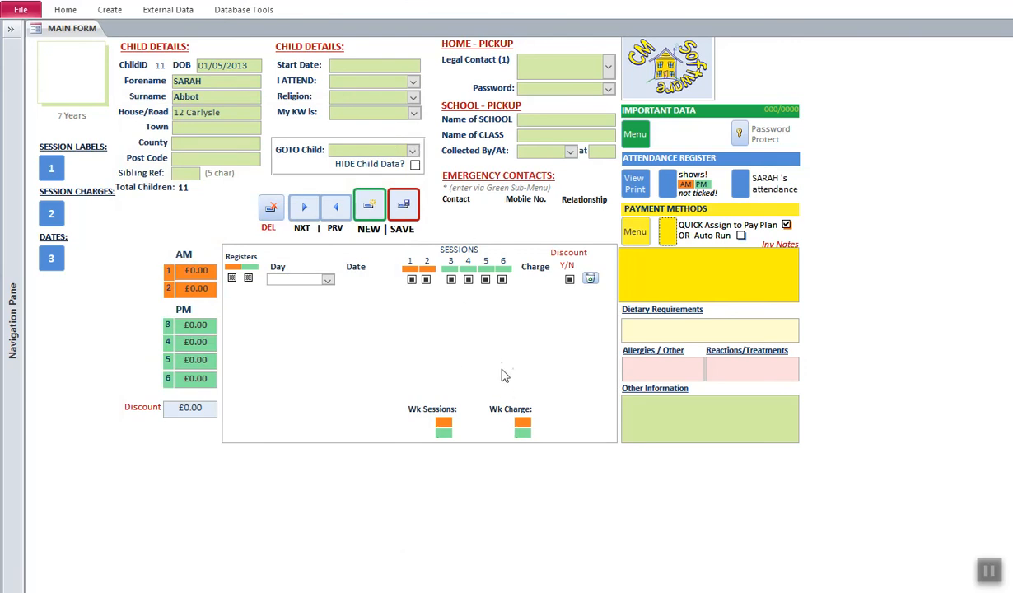
click(336, 207)
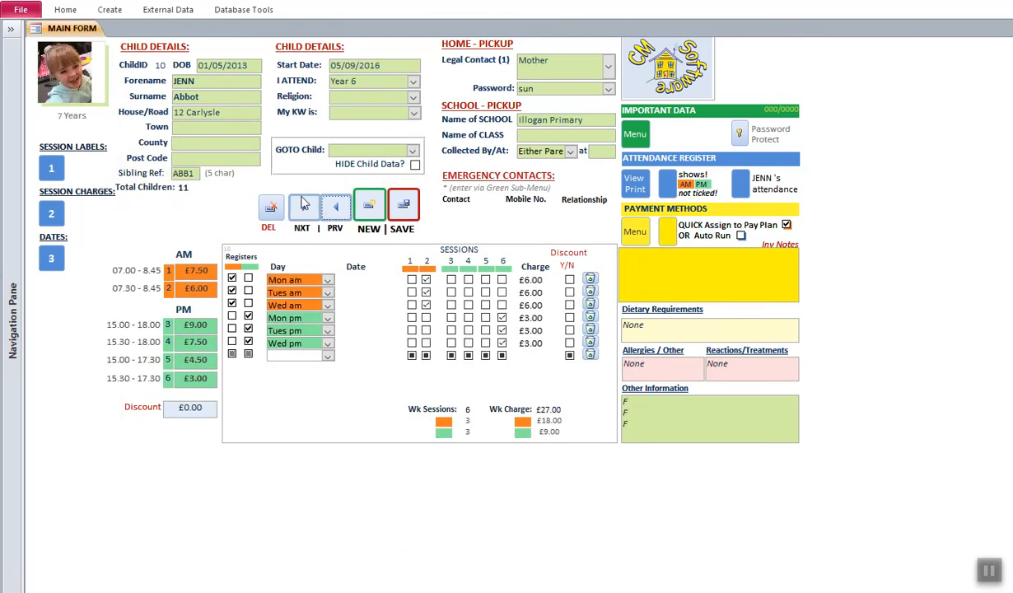
- Move forward to child 11's record and save it, producing sibling reference ABB2
click(304, 210)
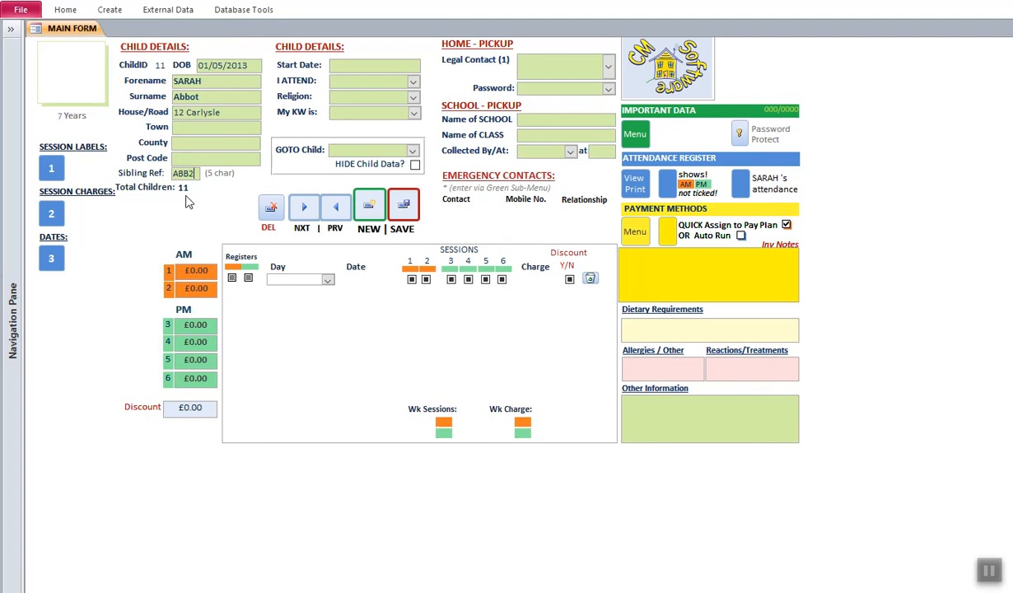
click(405, 206)
- Update the session labels across all records and confirm Yes
click(52, 170)
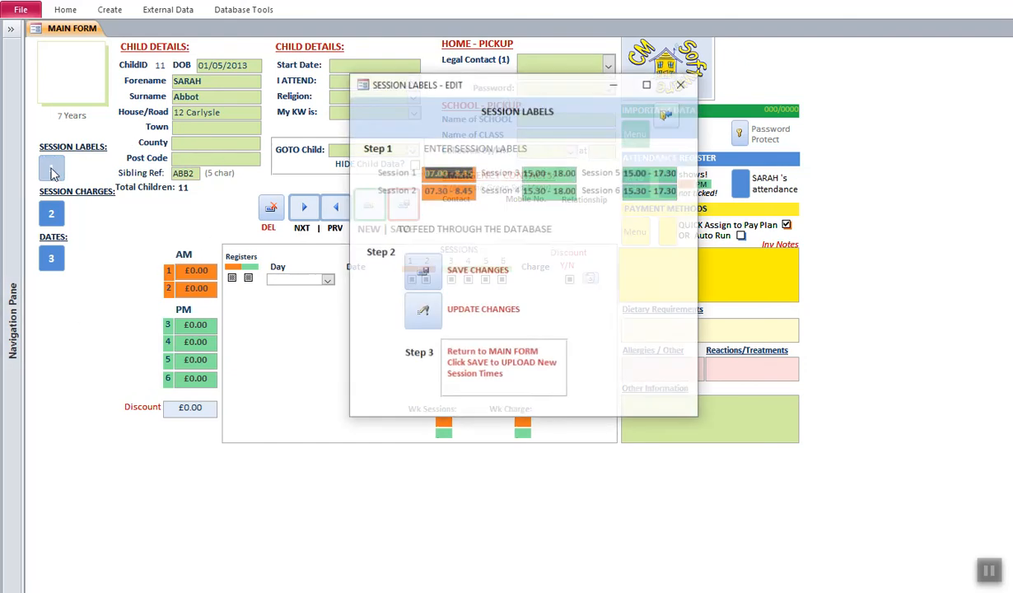
click(422, 311)
click(570, 348)
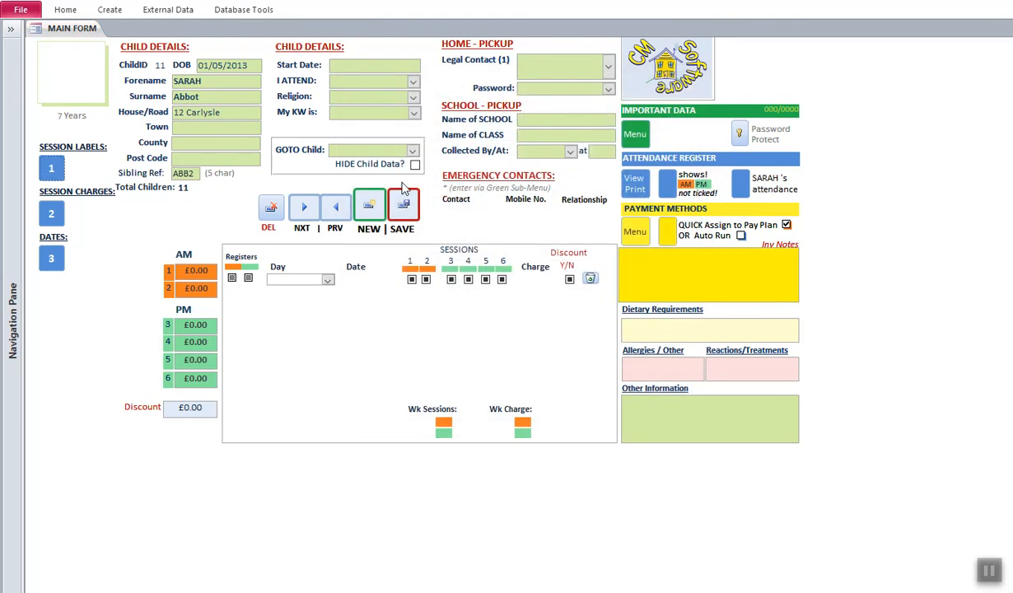
- Save the session charge rates and update them across all children, confirming Yes
click(51, 214)
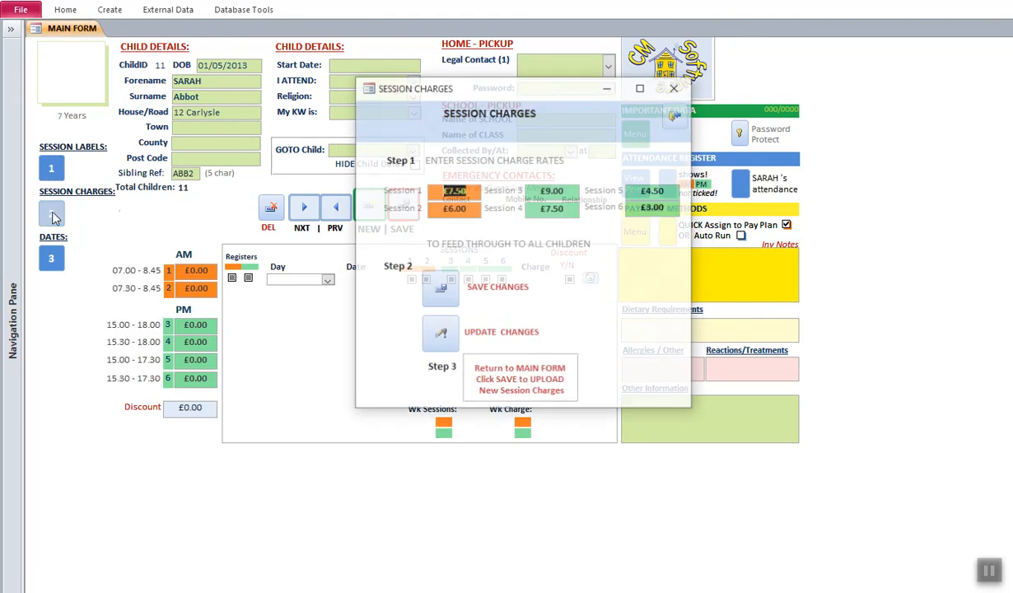
click(444, 289)
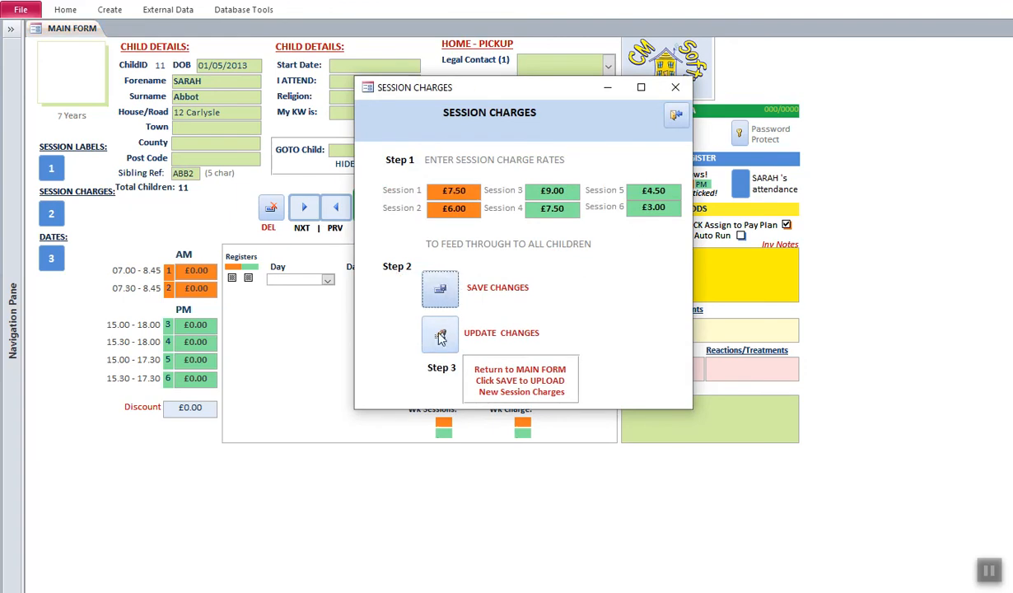
click(440, 331)
click(575, 350)
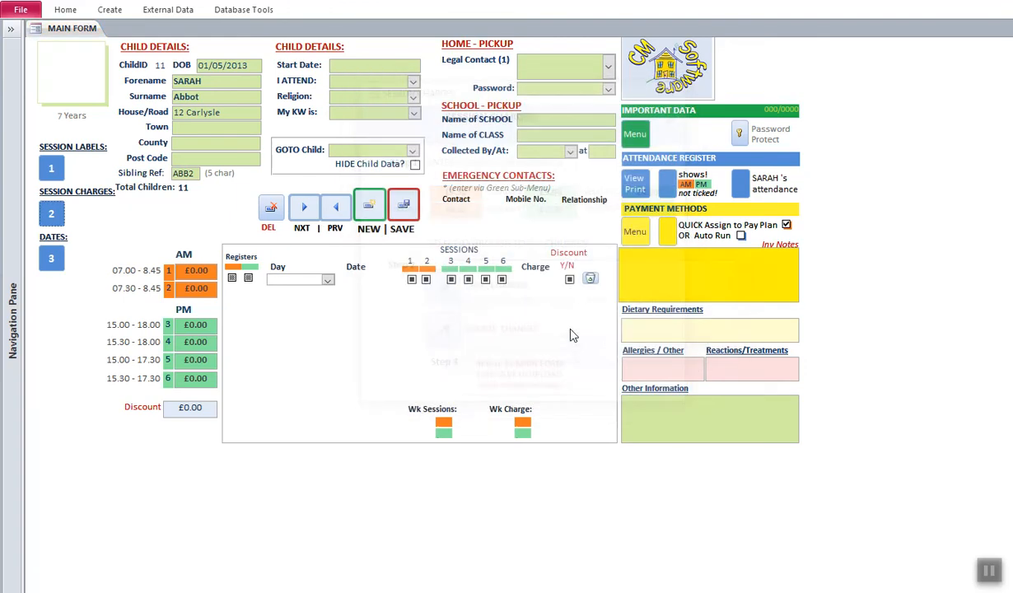
- Book child 11 into Mon am session 2 at £6.00 and save, totalling 1 session weekly
click(409, 207)
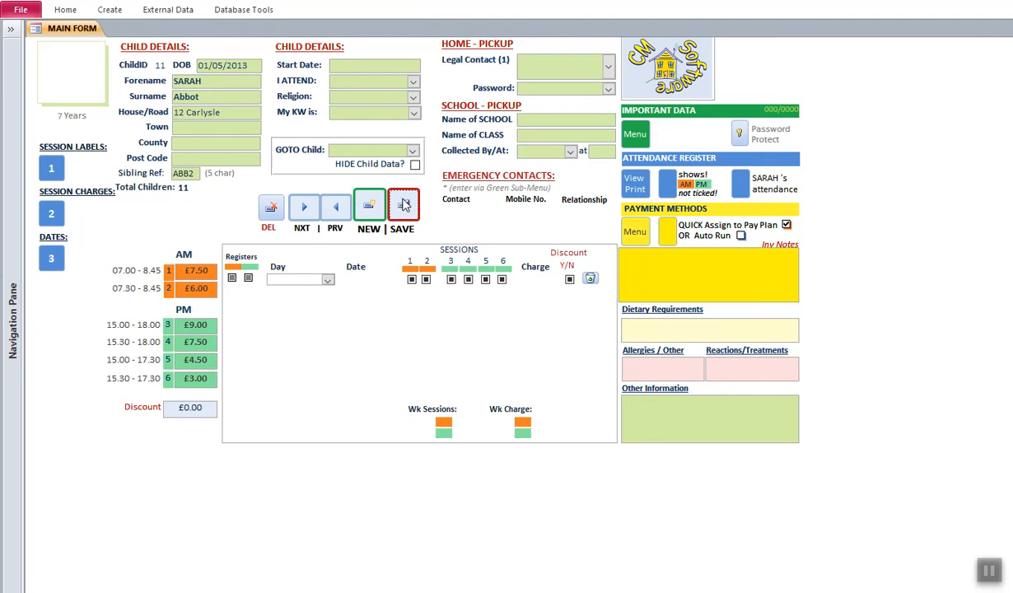
click(327, 280)
click(326, 281)
click(327, 280)
click(295, 290)
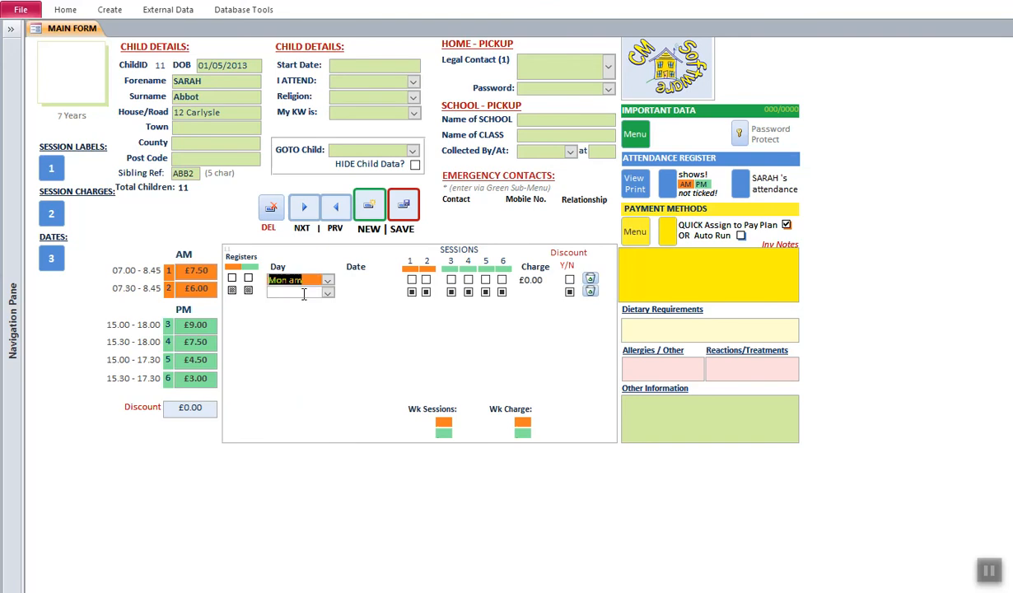
click(425, 280)
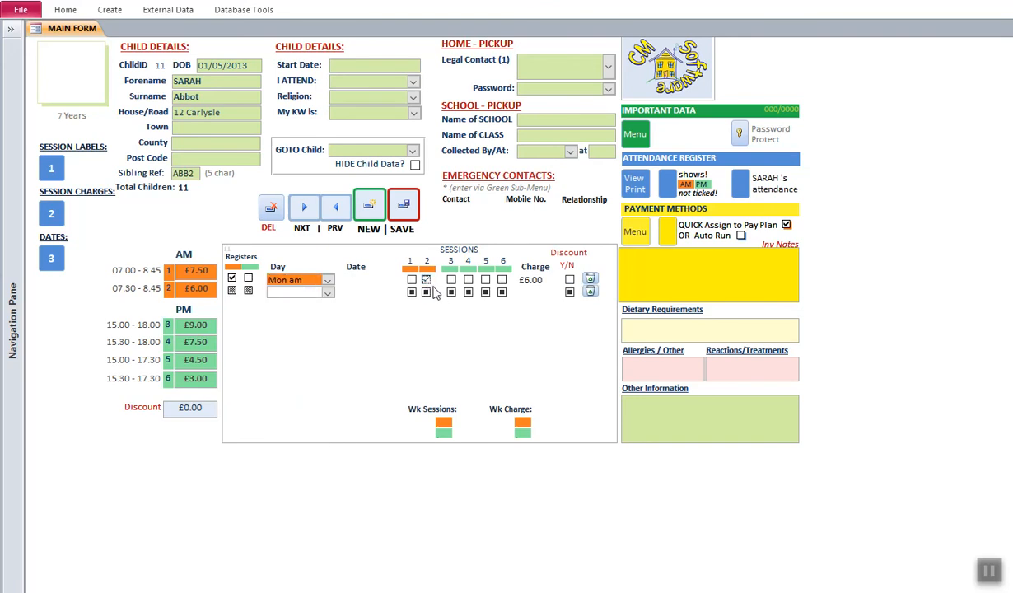
click(403, 206)
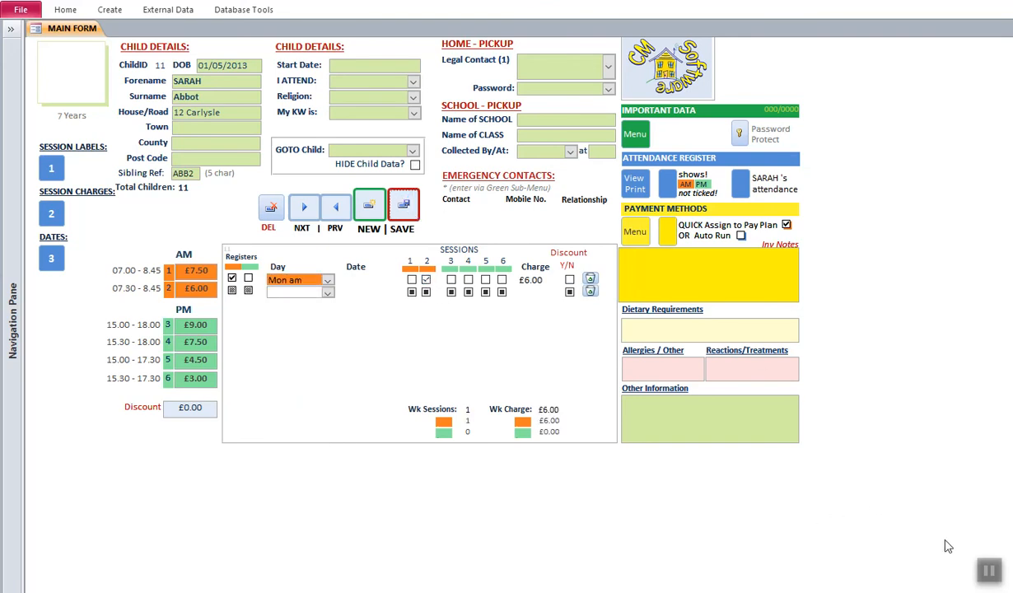